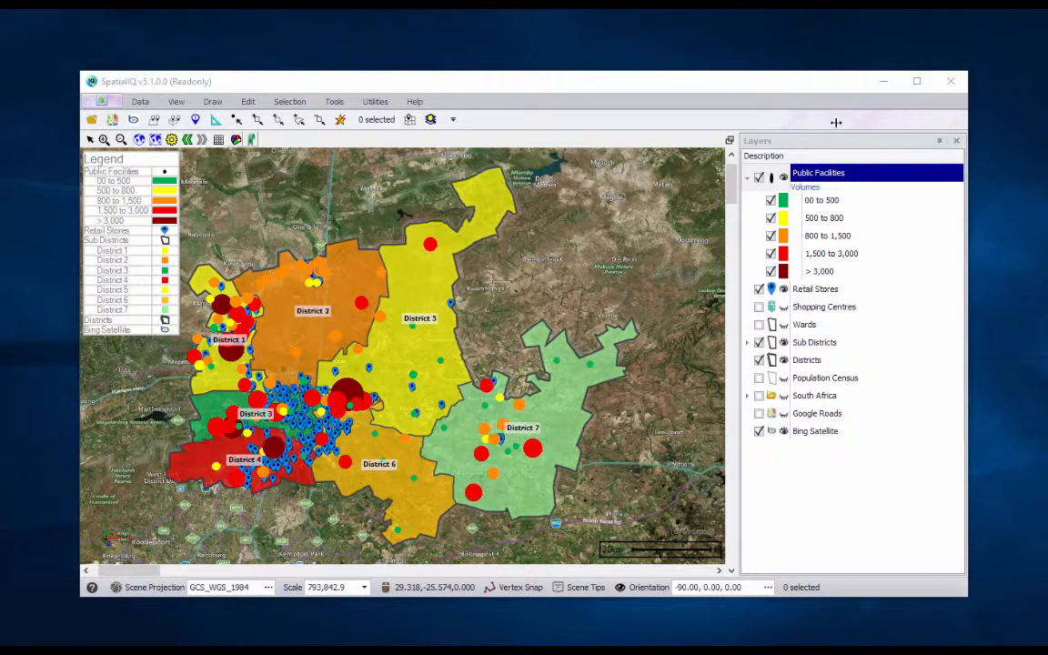
Step: Minimize the map window and open the Spatial Reader package from the desktop
{"action": "left_click", "coordinate": [883, 81]}
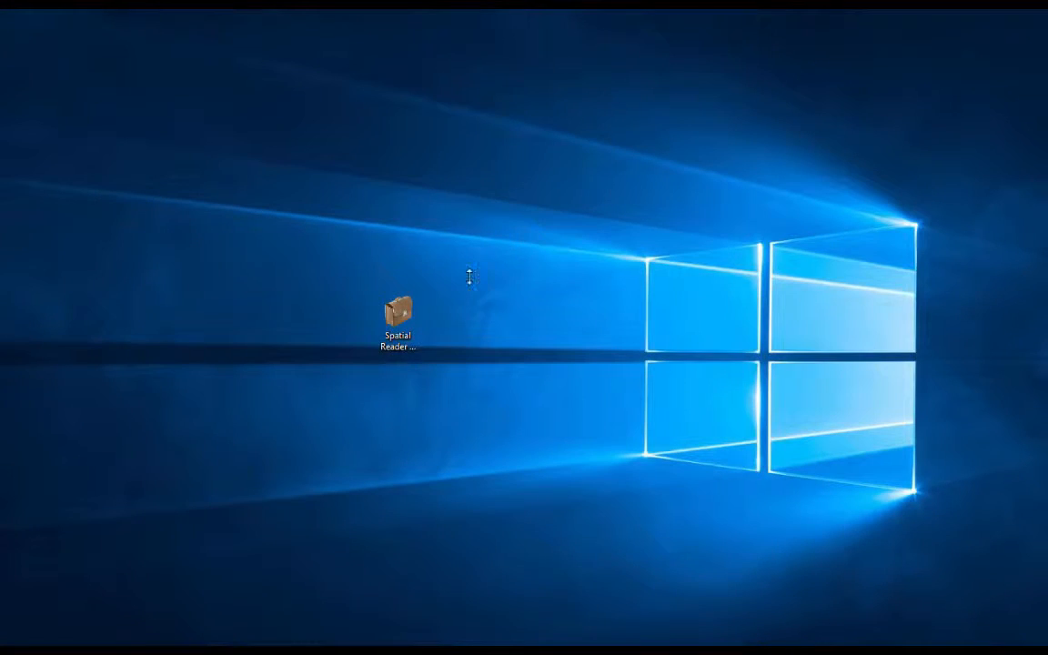
{"action": "double_click", "coordinate": [410, 331]}
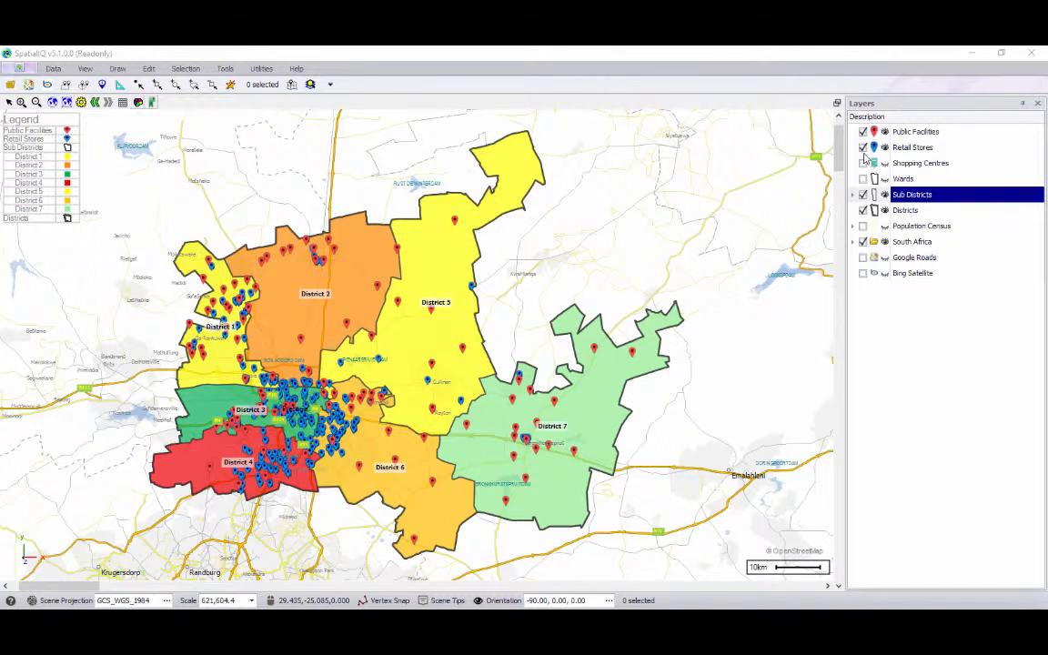
Step: Preview the Shopping Centres and Wards layers on the map, hiding each one again
{"action": "left_click", "coordinate": [863, 163]}
{"action": "left_click", "coordinate": [863, 162]}
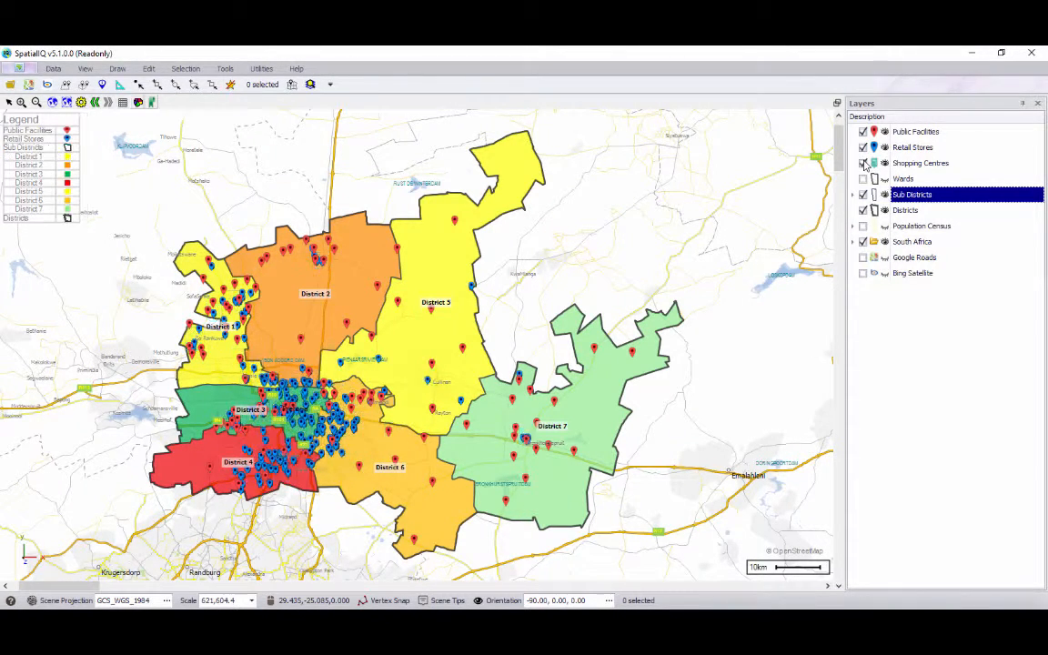
{"action": "left_click", "coordinate": [863, 178]}
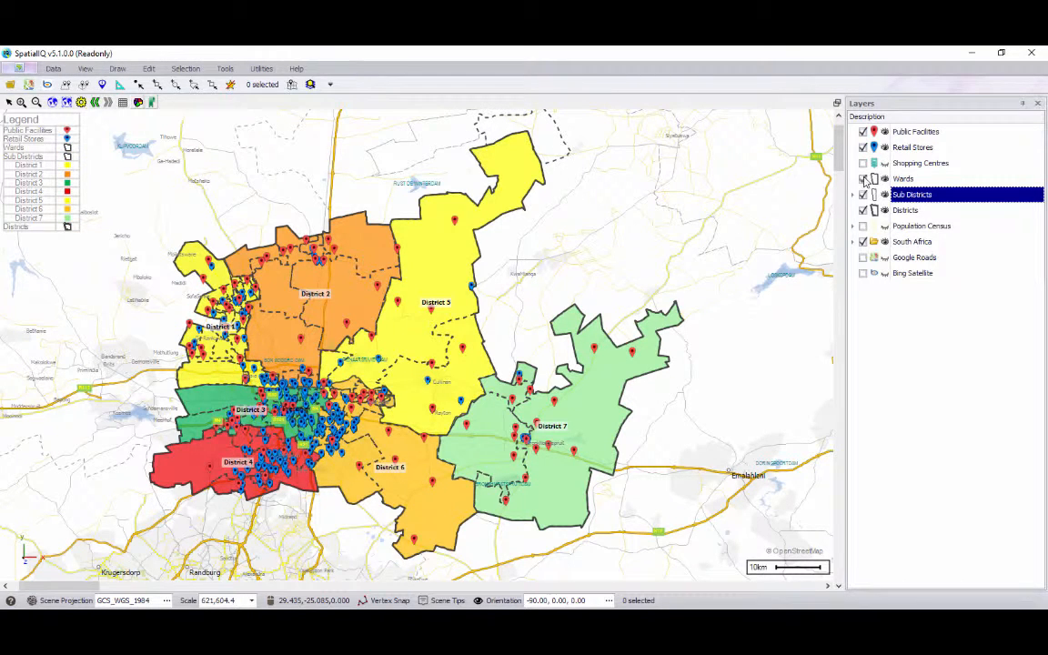
{"action": "left_click", "coordinate": [863, 179]}
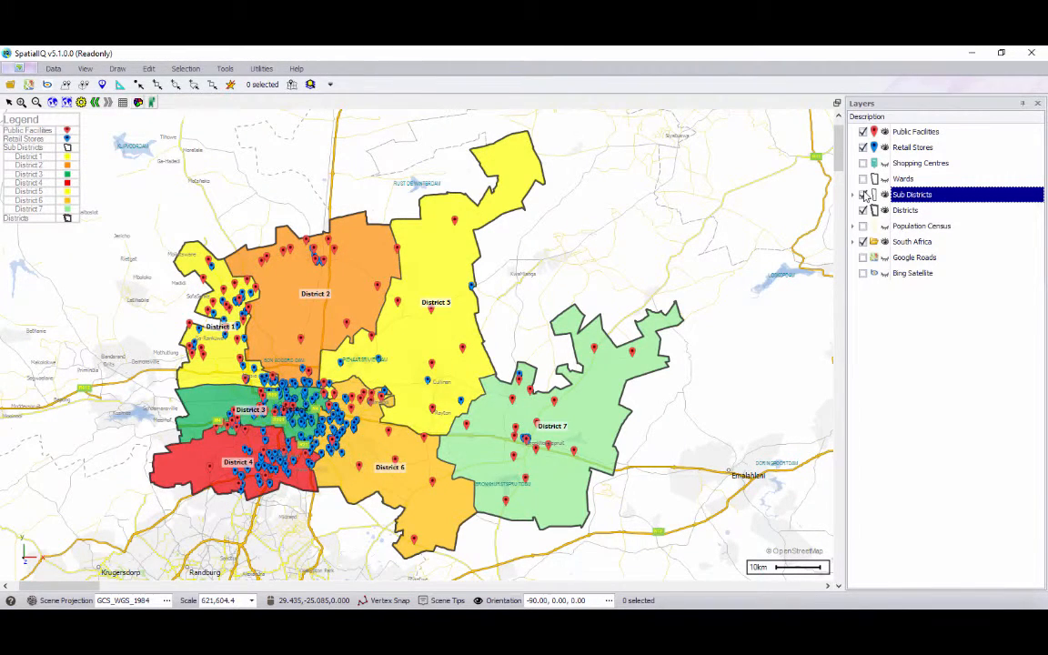
Step: Toggle the Sub Districts layer to compare the map, leaving it hidden
{"action": "left_click", "coordinate": [863, 194]}
{"action": "left_click", "coordinate": [863, 194]}
{"action": "left_click", "coordinate": [863, 194]}
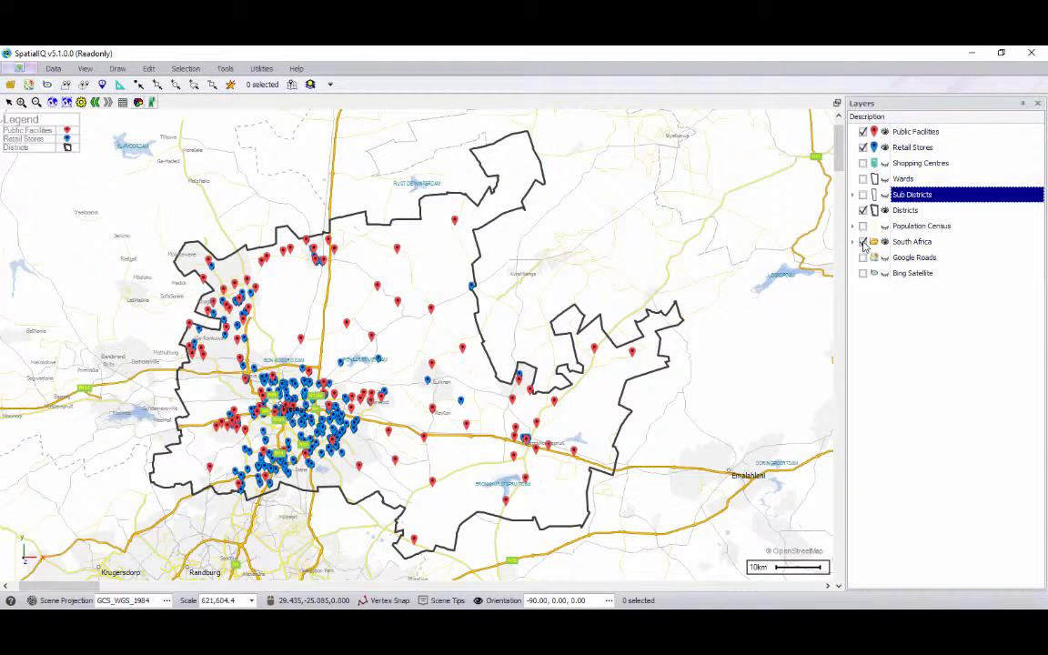
Step: Preview Google Roads and Bing Satellite as background in place of South Africa, and restore the South Africa layer
{"action": "left_click", "coordinate": [863, 242]}
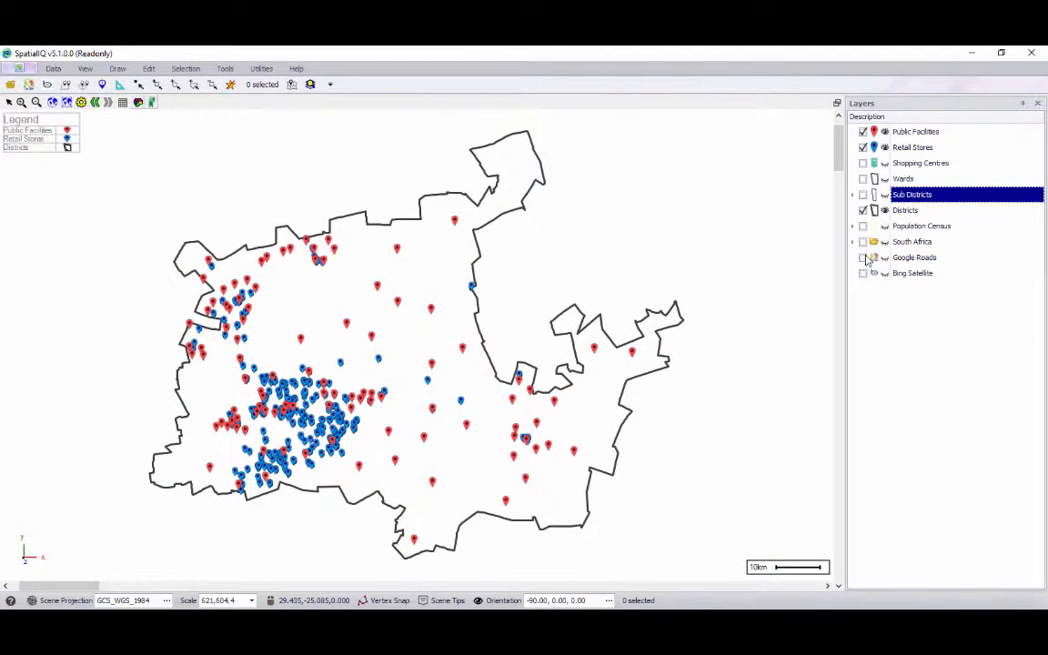
{"action": "left_click", "coordinate": [863, 257]}
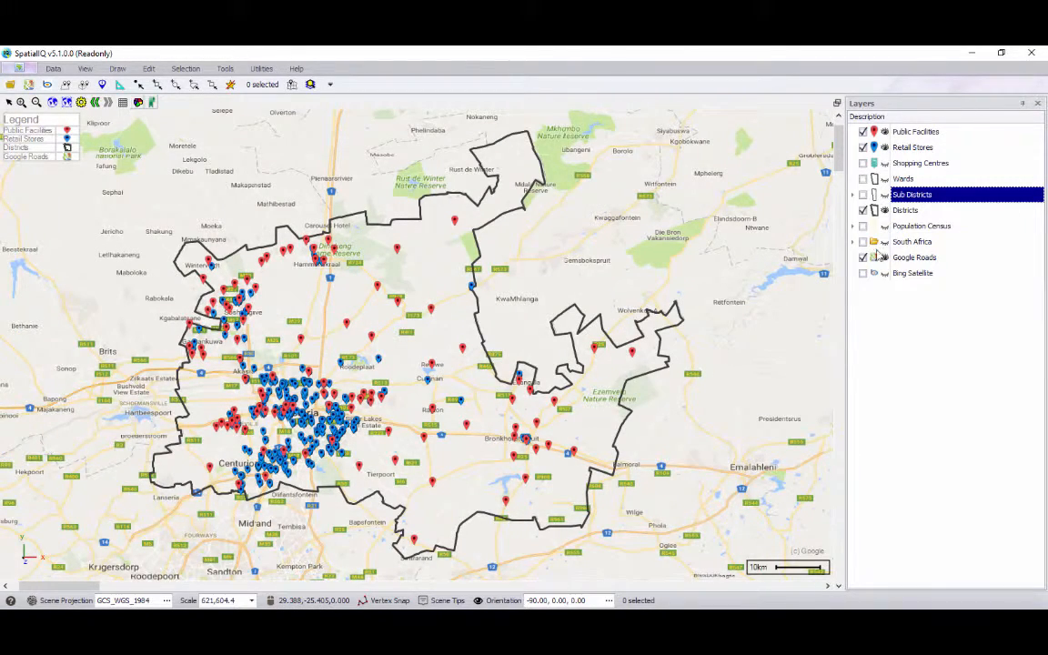
{"action": "left_click", "coordinate": [863, 257]}
{"action": "left_click", "coordinate": [863, 273]}
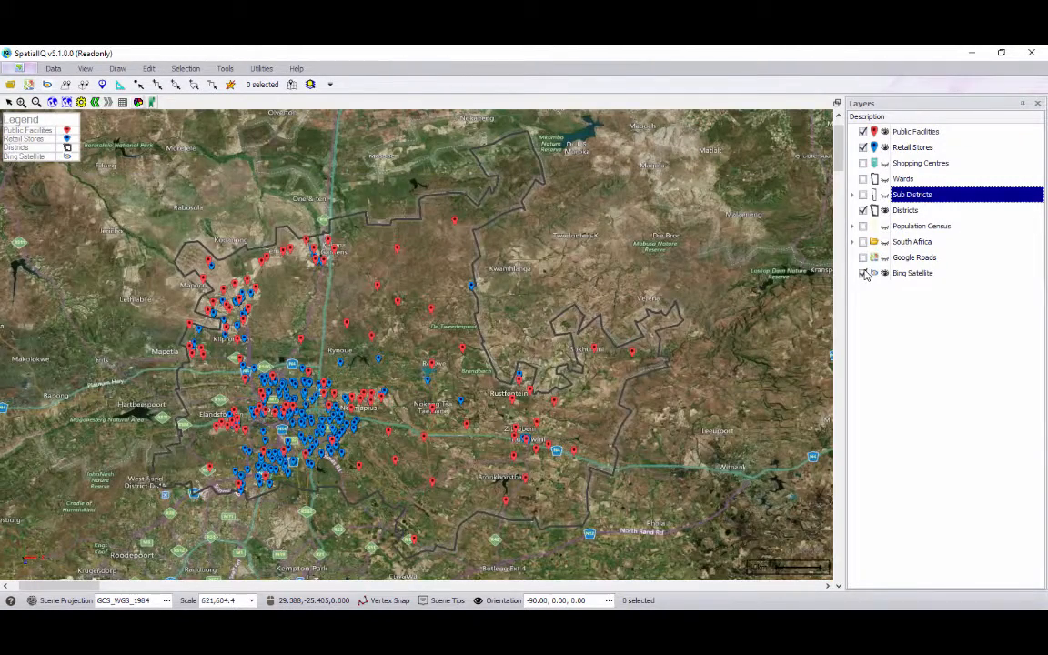
{"action": "left_click", "coordinate": [863, 273]}
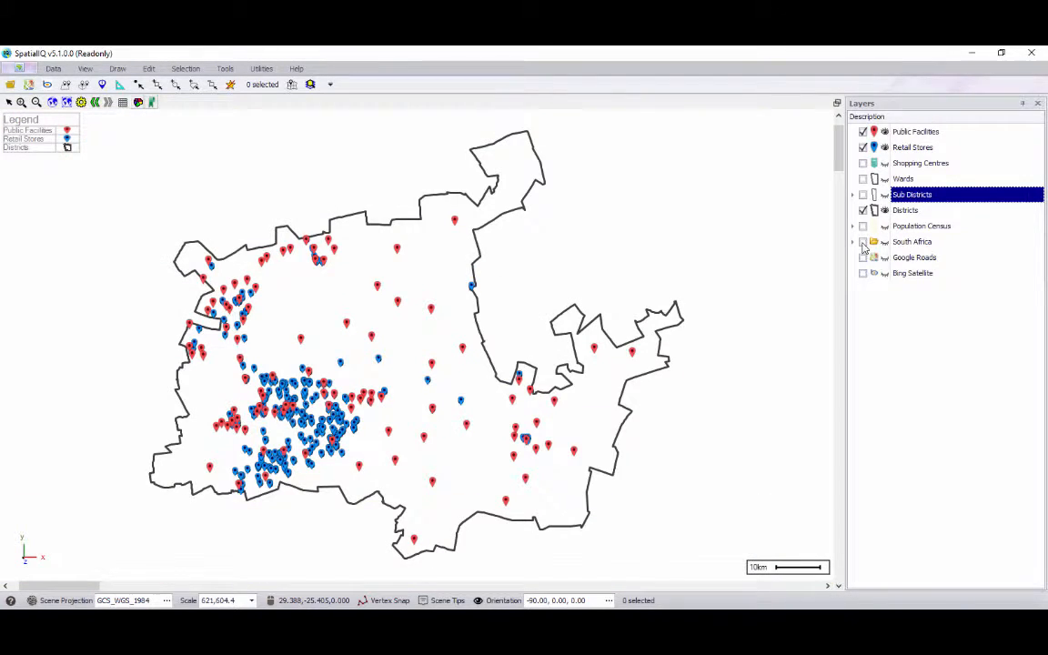
{"action": "left_click", "coordinate": [863, 241]}
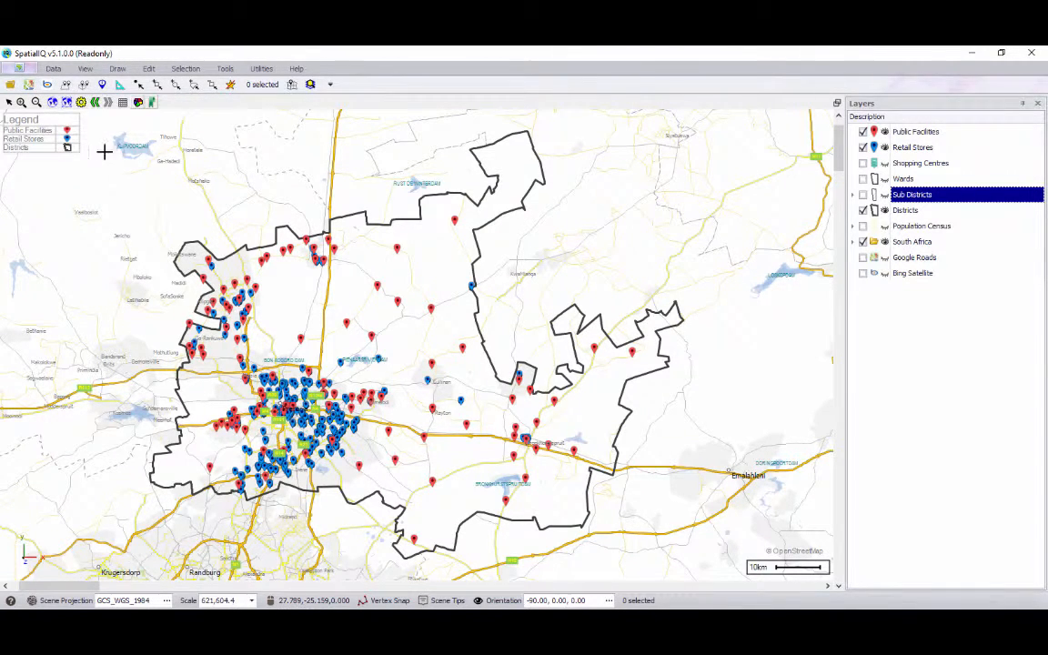
Step: Zoom in on the Pretoria area and pan across it to view the labelled facilities and stores
{"action": "left_click", "coordinate": [21, 102]}
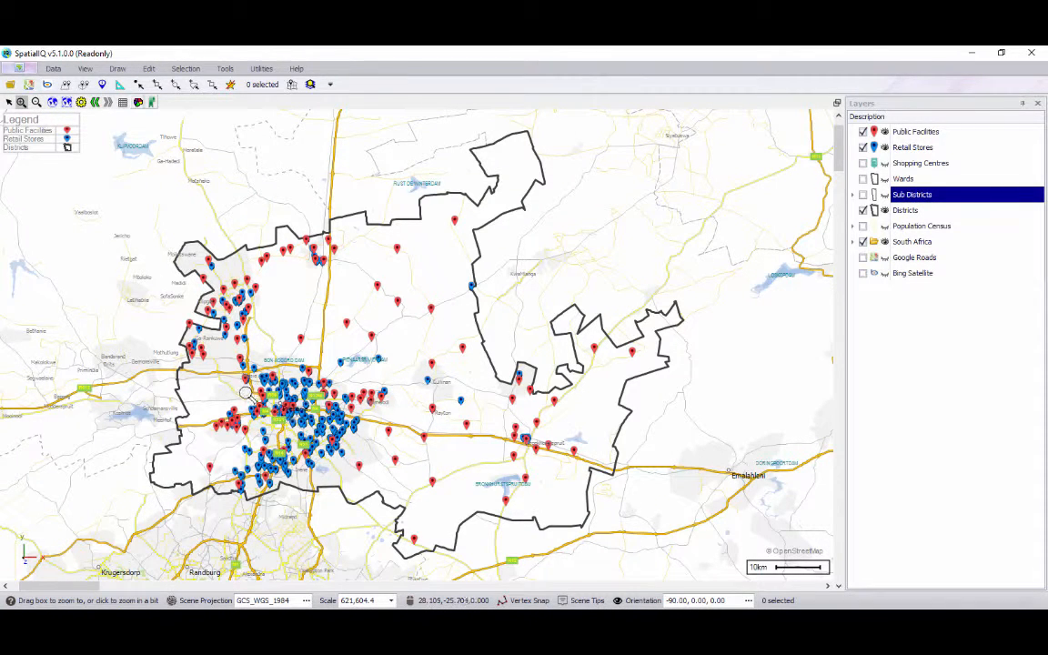
{"action": "left_click_drag", "start_coordinate": [219, 348], "coordinate": [279, 392]}
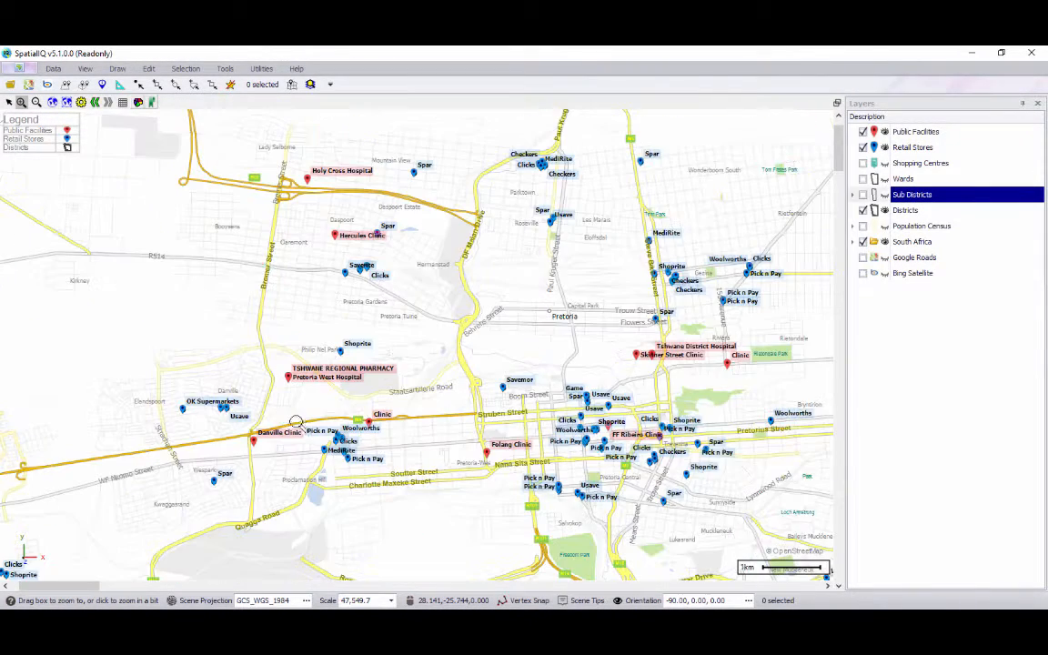
{"action": "left_click", "coordinate": [9, 102]}
{"action": "left_click_drag", "start_coordinate": [484, 338], "coordinate": [415, 351]}
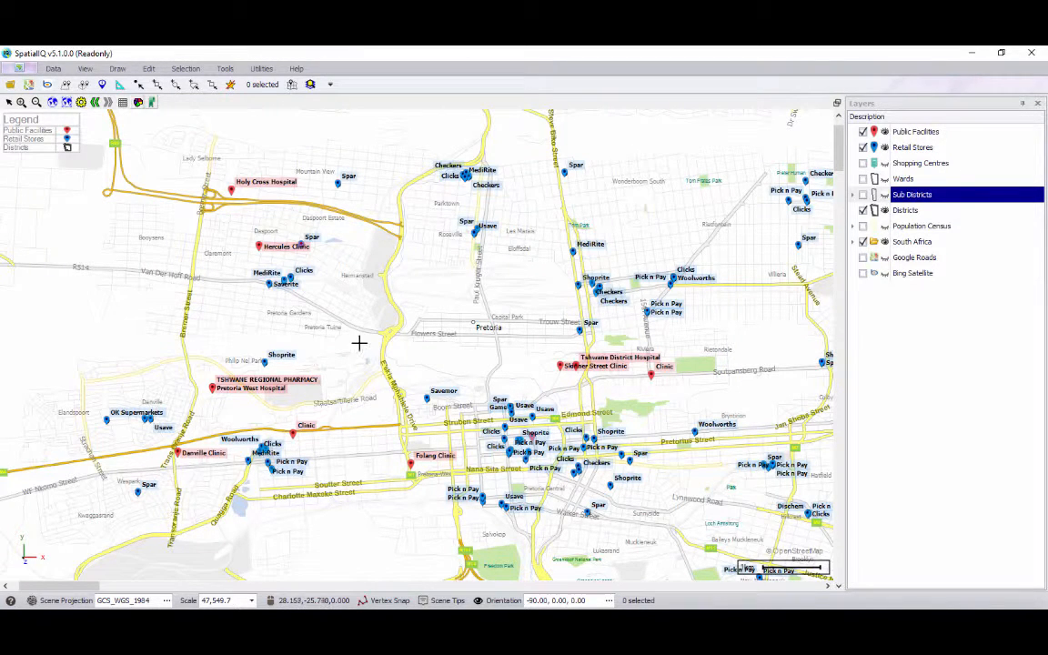
Step: Review the text label fields offered for the Public Facilities layer without changing the selection
{"action": "right_click", "coordinate": [921, 131]}
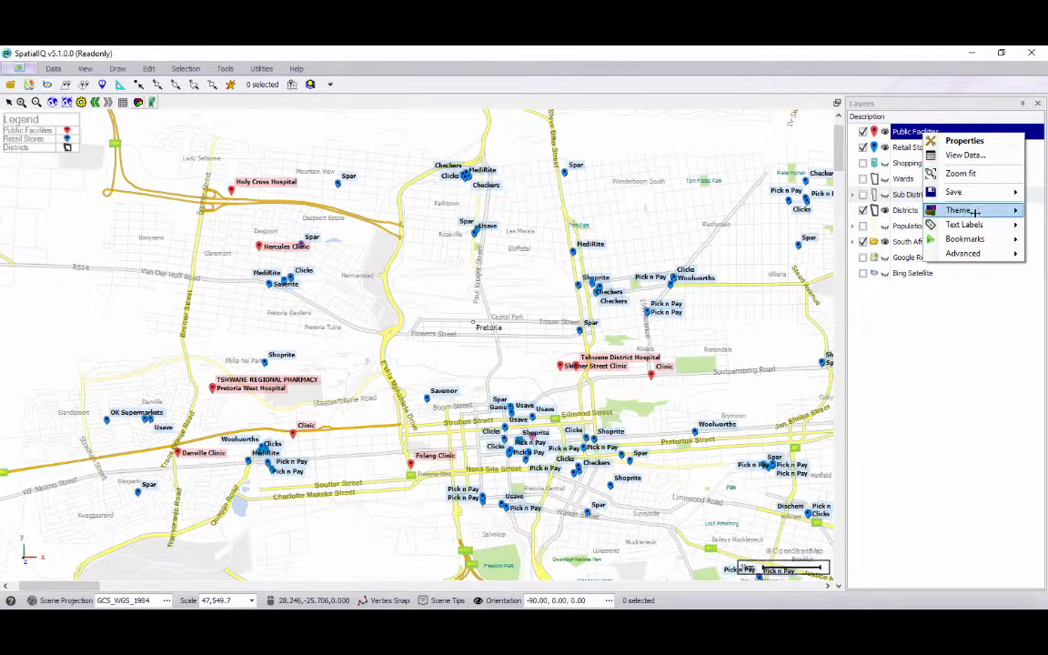
{"action": "mouse_move", "coordinate": [973, 223]}
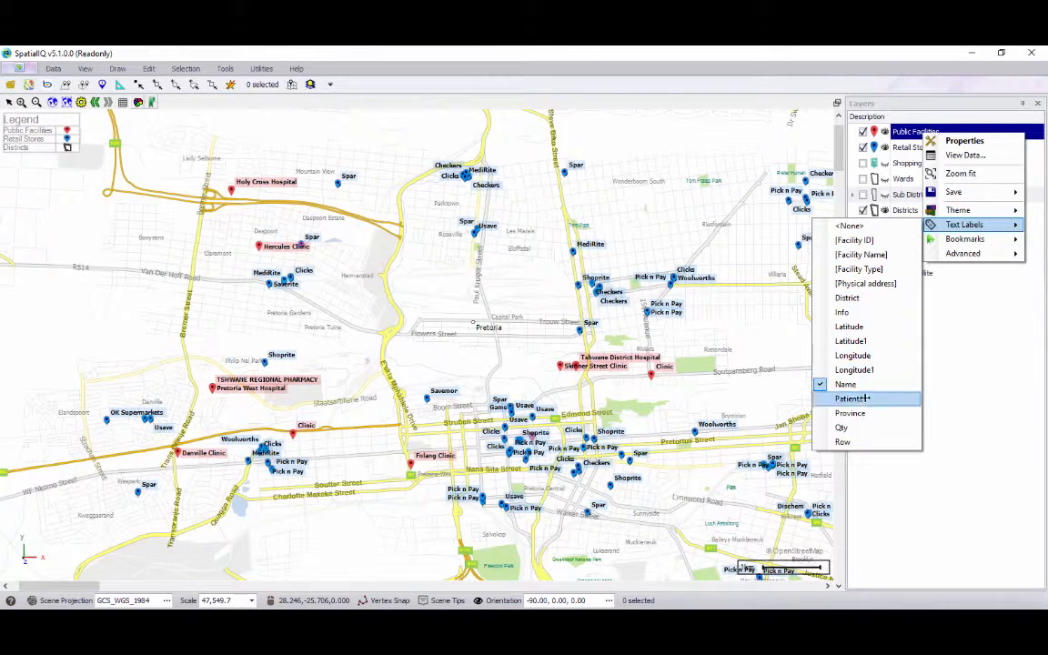
{"action": "left_click", "coordinate": [632, 51]}
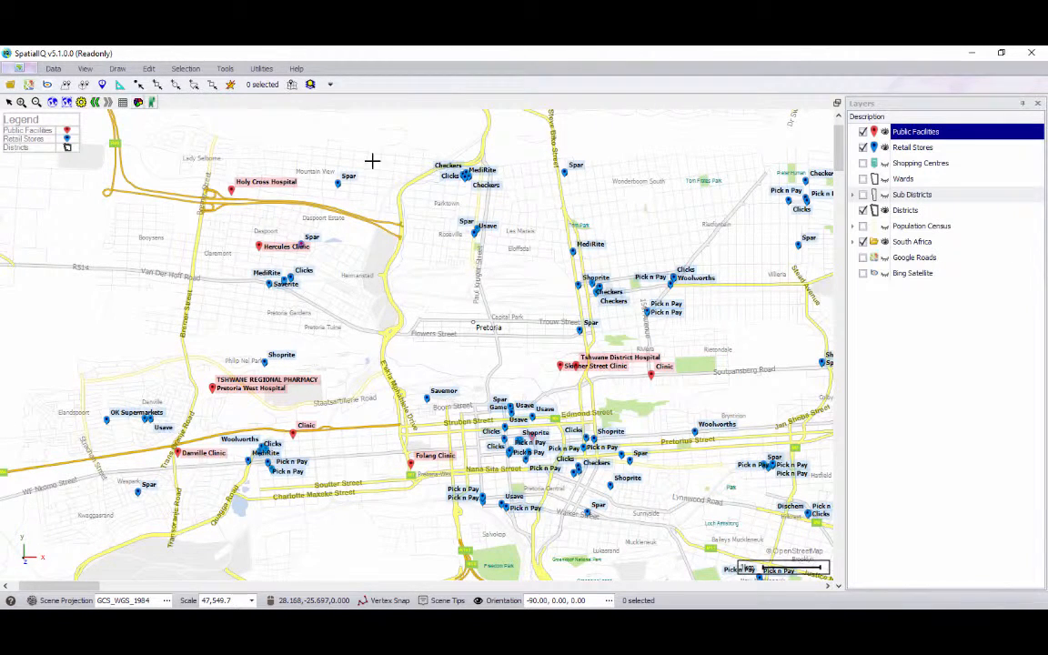
Step: Inspect the attributes of the Spar store west of Wonderboom South and close its properties
{"action": "left_click", "coordinate": [102, 86]}
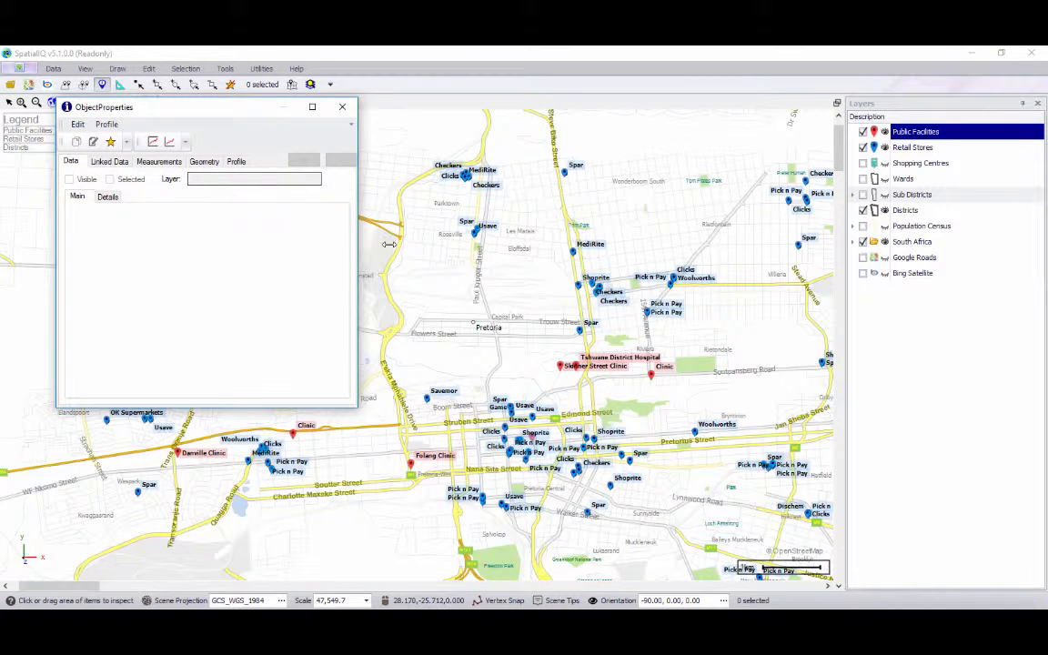
{"action": "left_click_drag", "start_coordinate": [550, 162], "coordinate": [587, 184]}
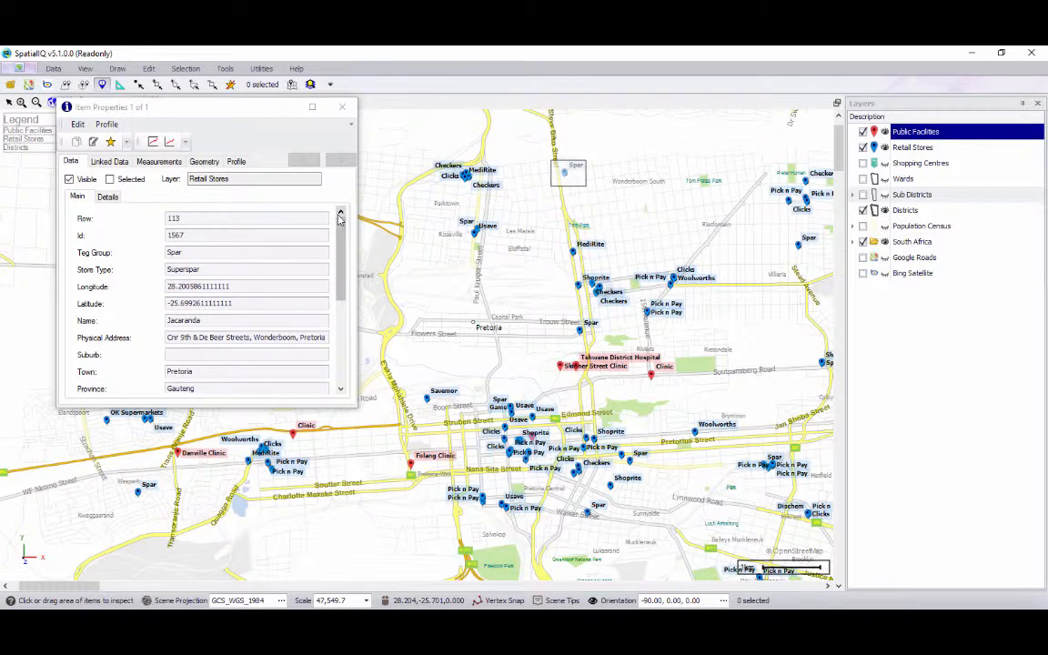
{"action": "mouse_move", "coordinate": [342, 230]}
{"action": "left_mouse_down"}
{"action": "mouse_move", "coordinate": [339, 330]}
{"action": "mouse_move", "coordinate": [334, 228]}
{"action": "left_mouse_up"}
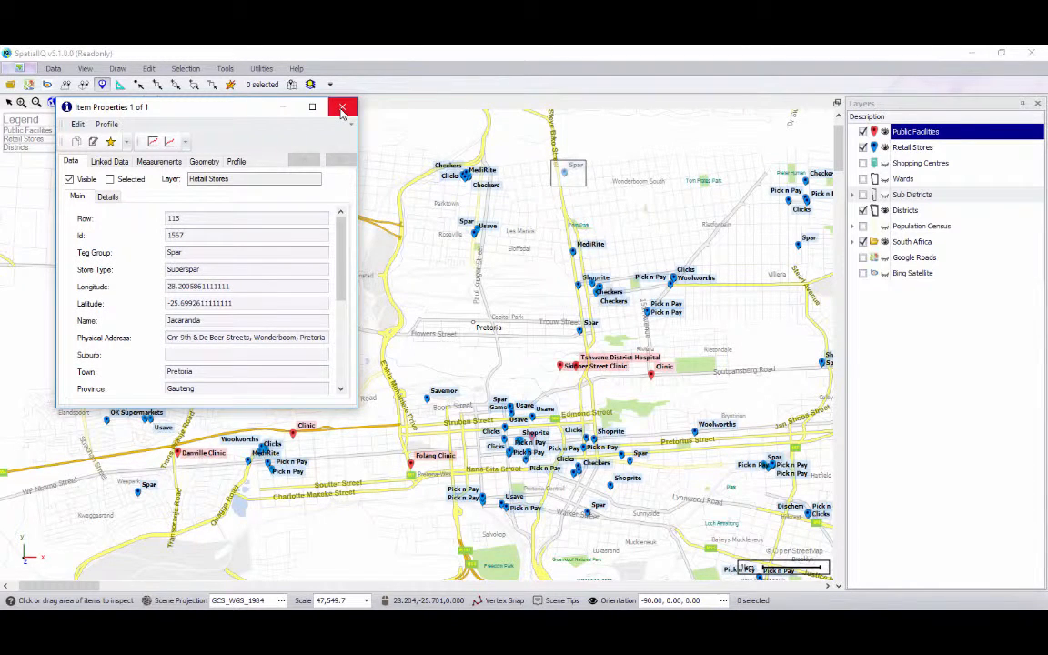
{"action": "left_click", "coordinate": [342, 108]}
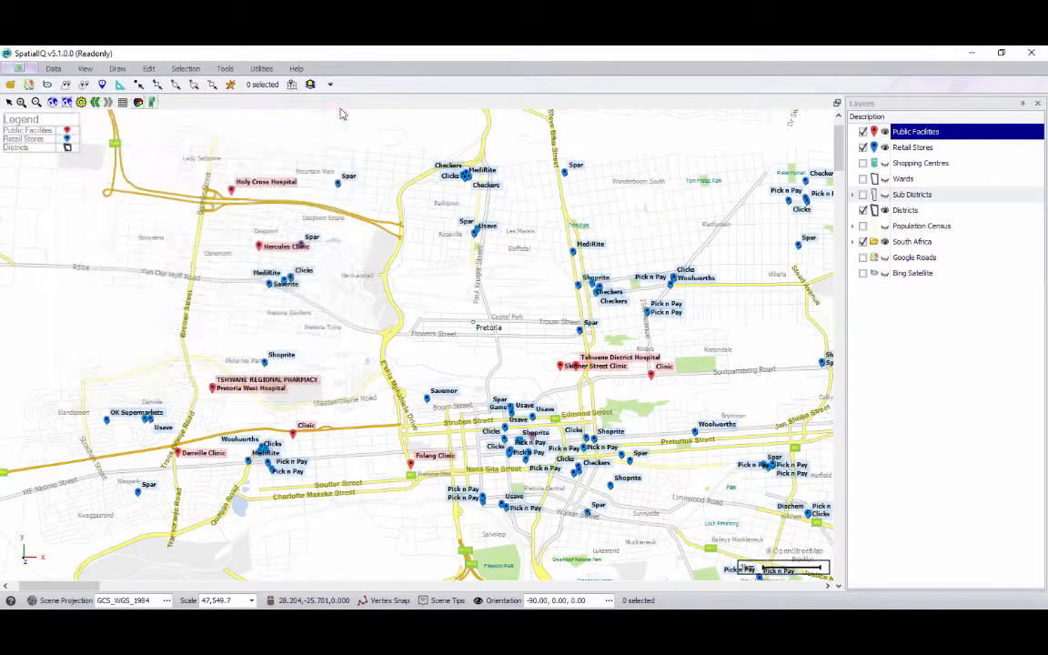
Step: Measure a path from the northern Checkers and Clicks cluster via Usave, MediRite and Spar towards Flowers Street, and clear the measurement
{"action": "left_click", "coordinate": [121, 86]}
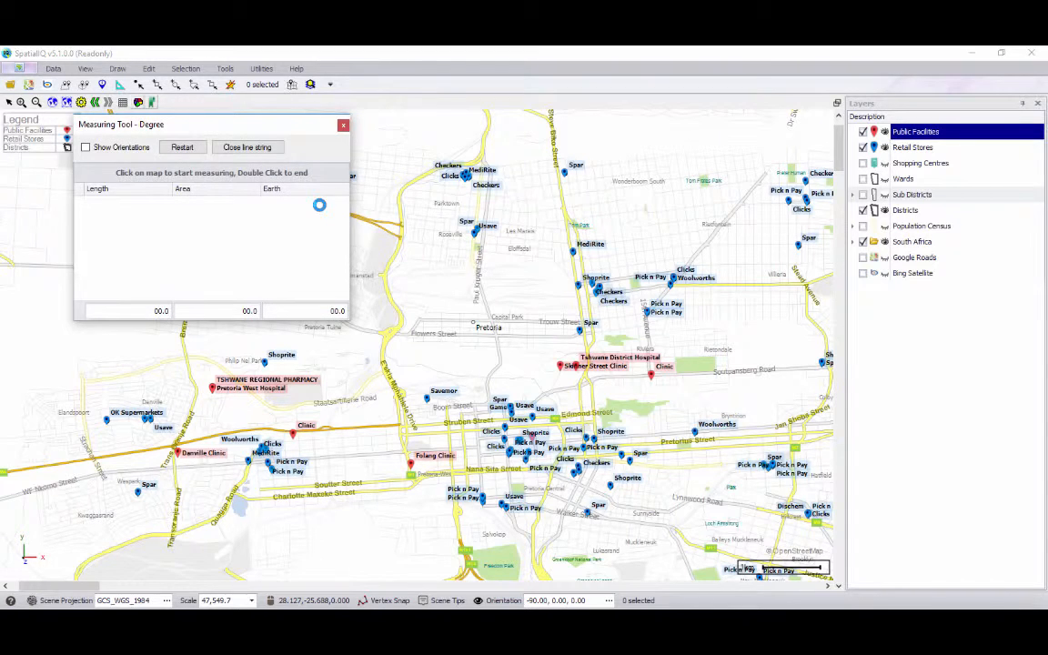
{"action": "left_click", "coordinate": [464, 177]}
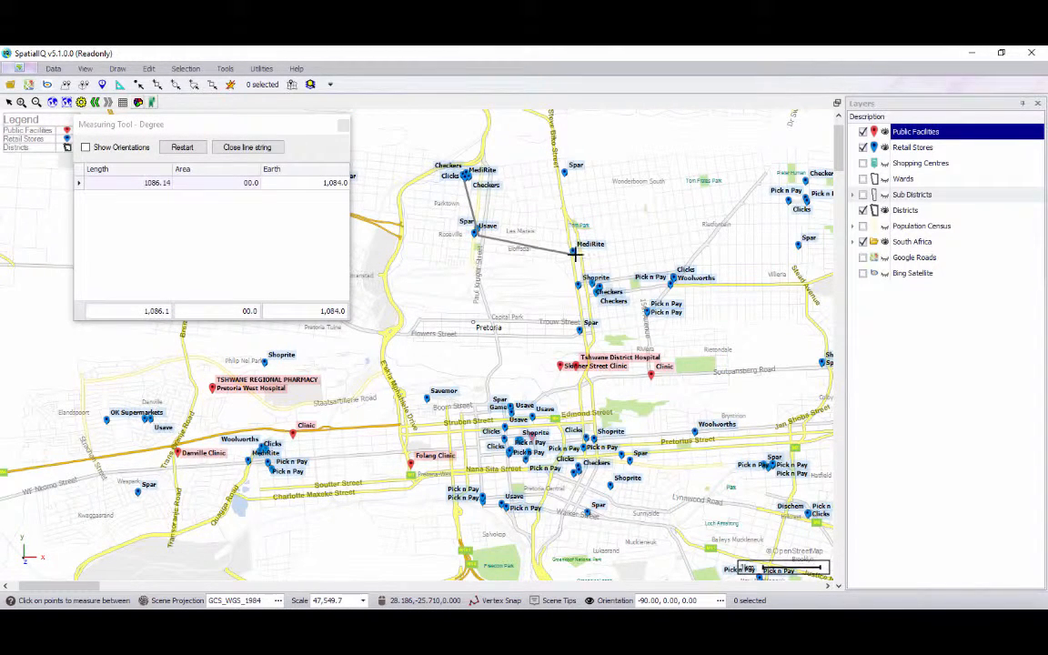
{"action": "left_click", "coordinate": [475, 233]}
{"action": "left_click", "coordinate": [573, 253]}
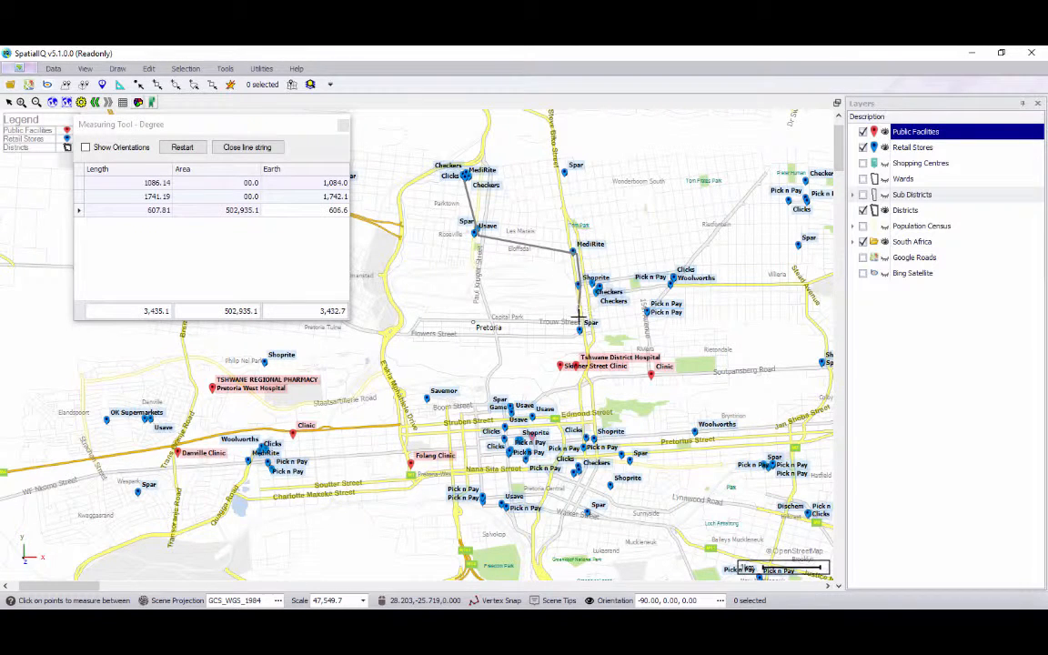
{"action": "left_click", "coordinate": [579, 329]}
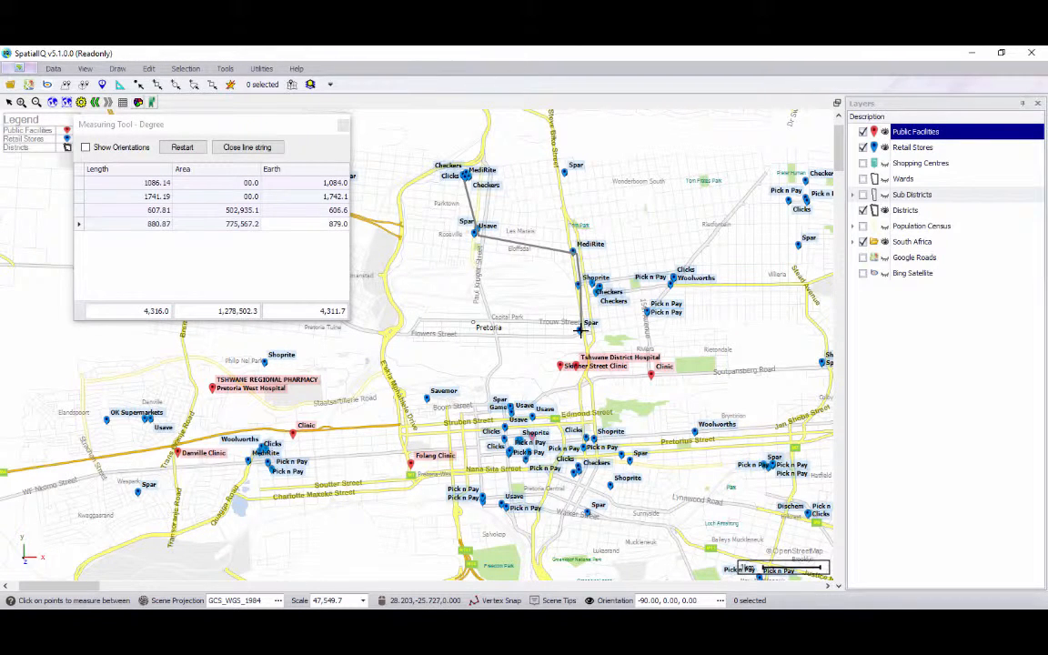
{"action": "left_click", "coordinate": [395, 328]}
{"action": "left_click", "coordinate": [360, 319]}
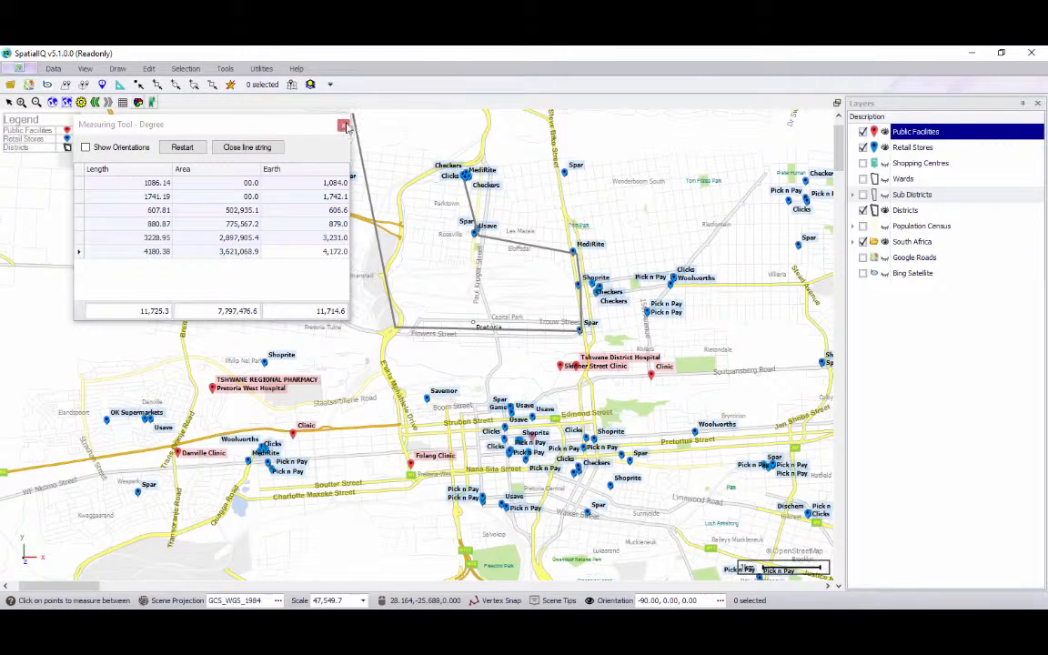
{"action": "left_click", "coordinate": [344, 126]}
{"action": "left_click", "coordinate": [138, 84]}
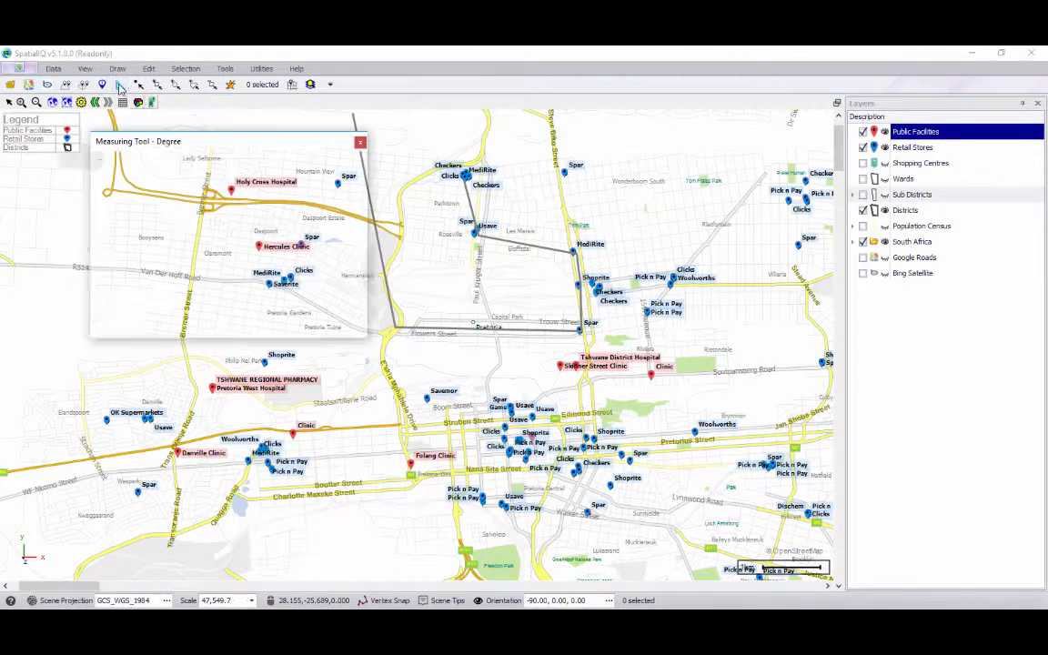
{"action": "left_click", "coordinate": [360, 141]}
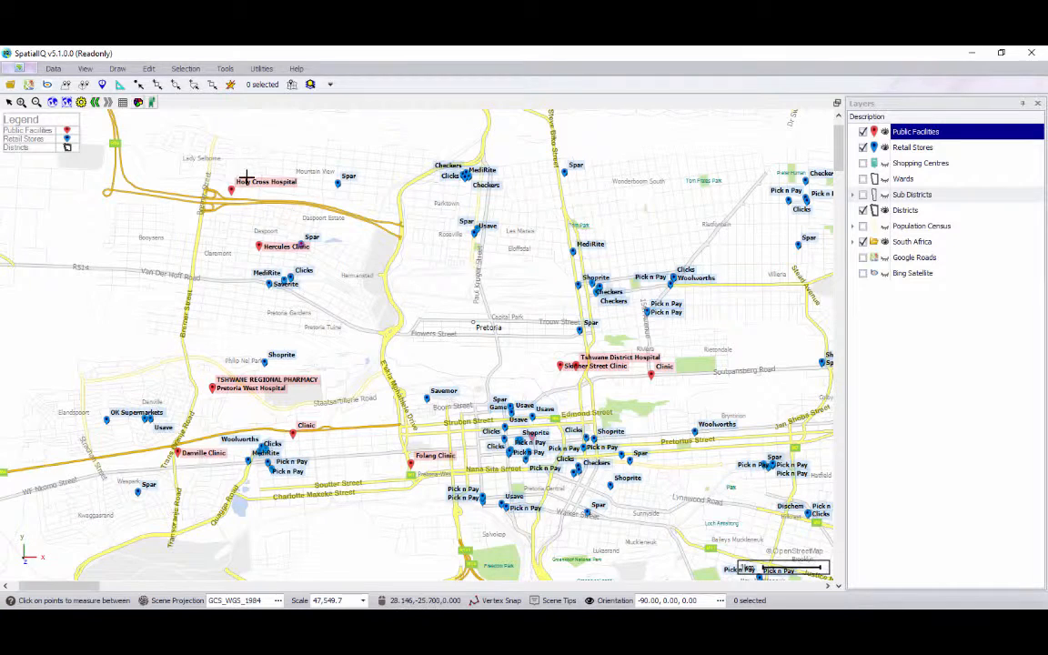
{"action": "left_click", "coordinate": [66, 87]}
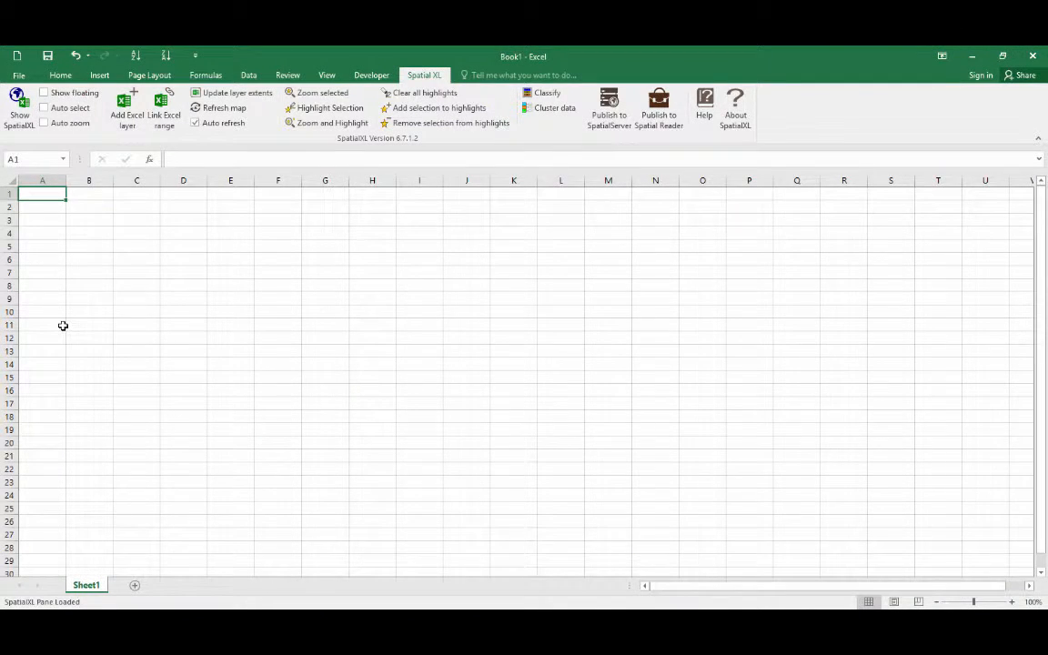
{"action": "key", "text": "ctrl+v"}
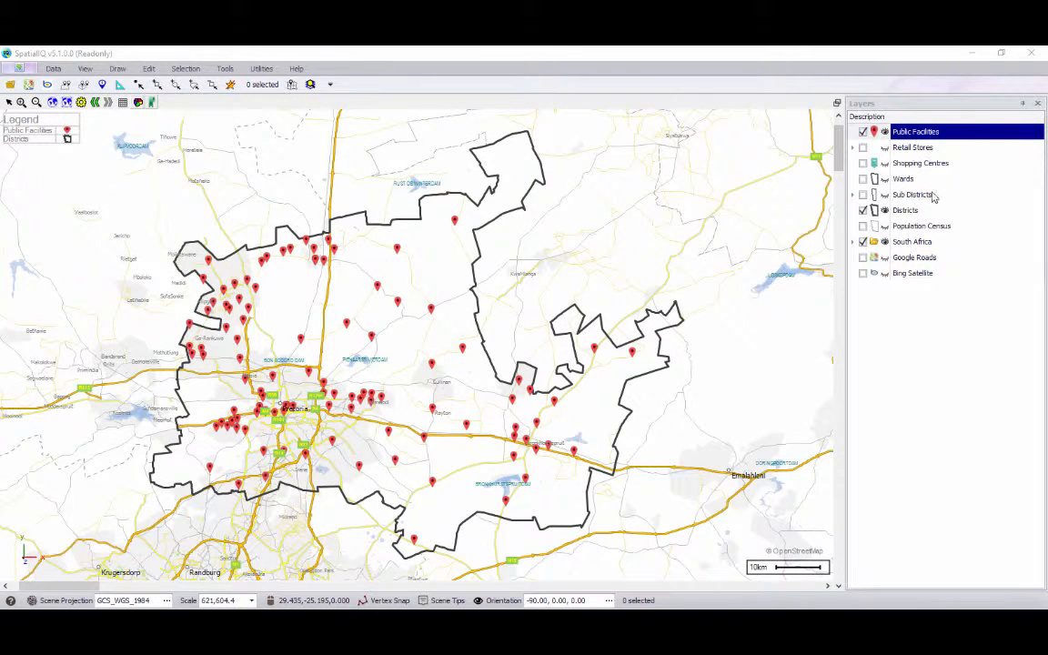
Step: Apply the Facility Type theme to the Public Facilities layer
{"action": "right_click", "coordinate": [898, 132]}
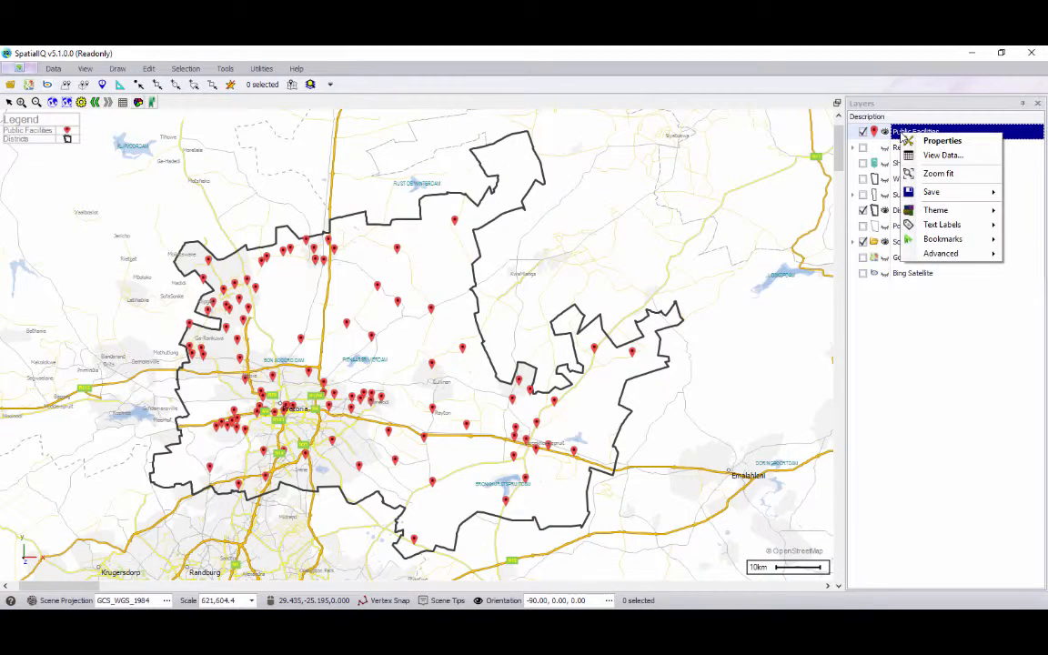
{"action": "mouse_move", "coordinate": [957, 213]}
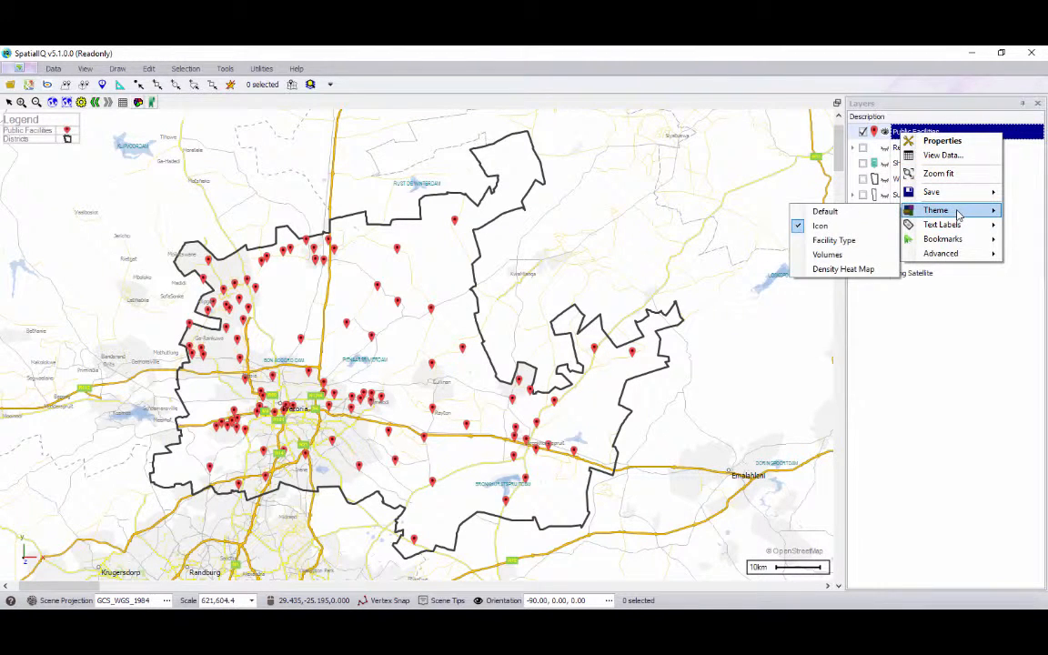
{"action": "left_click", "coordinate": [845, 242]}
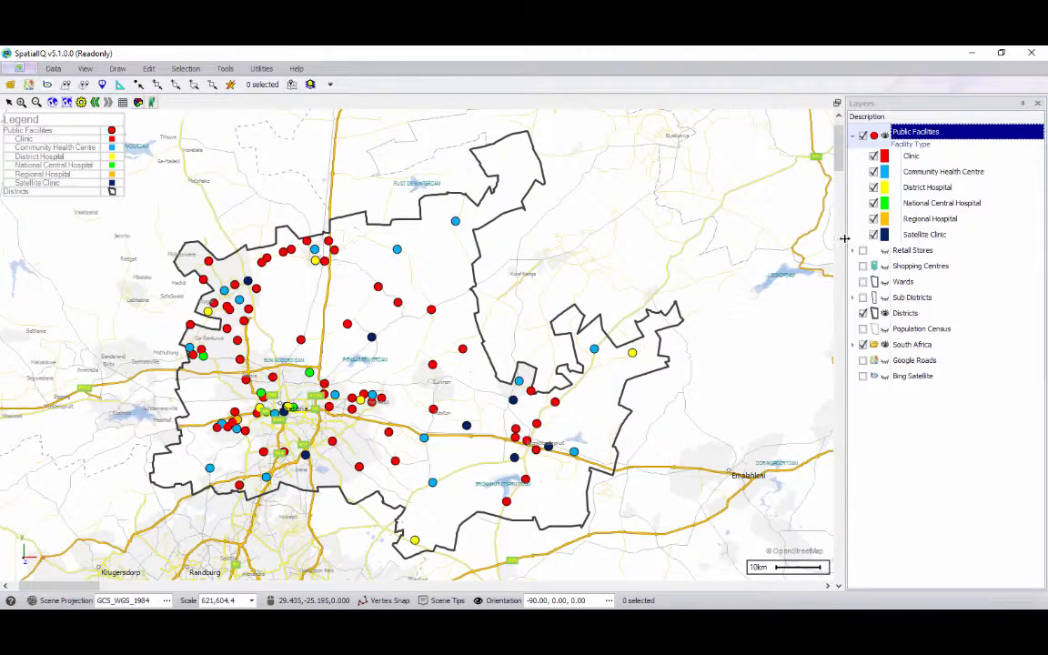
Step: Hide the Clinic, Community Health Centre, District Hospital and National Central Hospital classes of the Public Facilities layer
{"action": "left_click", "coordinate": [873, 157]}
{"action": "left_click", "coordinate": [874, 172]}
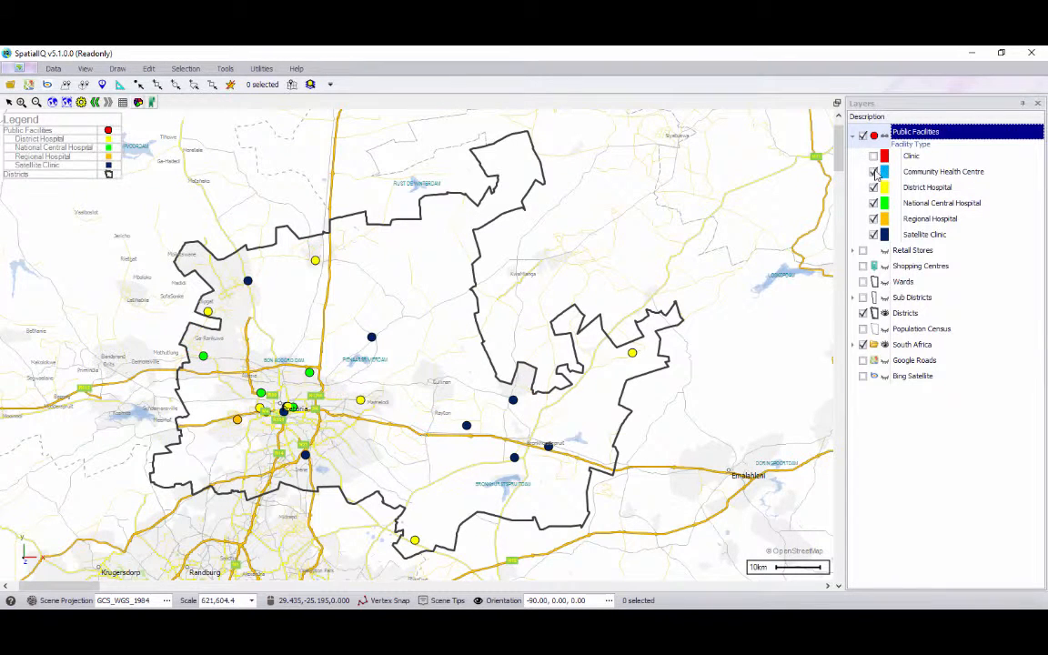
{"action": "left_click", "coordinate": [873, 188]}
{"action": "left_click", "coordinate": [874, 204]}
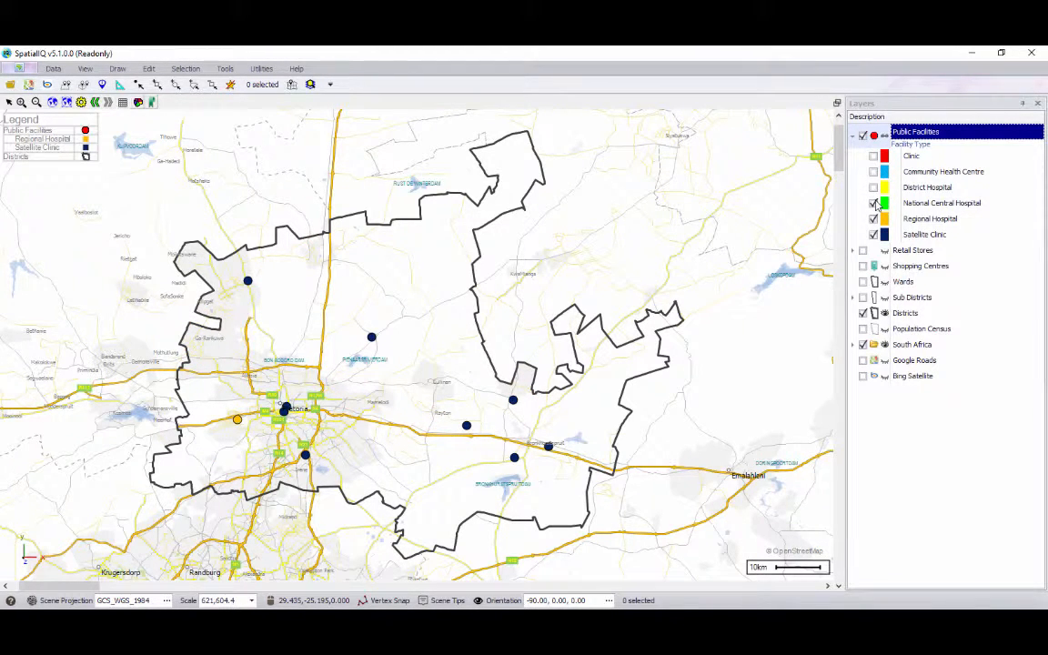
Step: Show the National Central Hospital, District Hospital, Community Health Centre and Clinic classes of the Public Facilities layer again
{"action": "left_click", "coordinate": [874, 204]}
{"action": "left_click", "coordinate": [873, 187]}
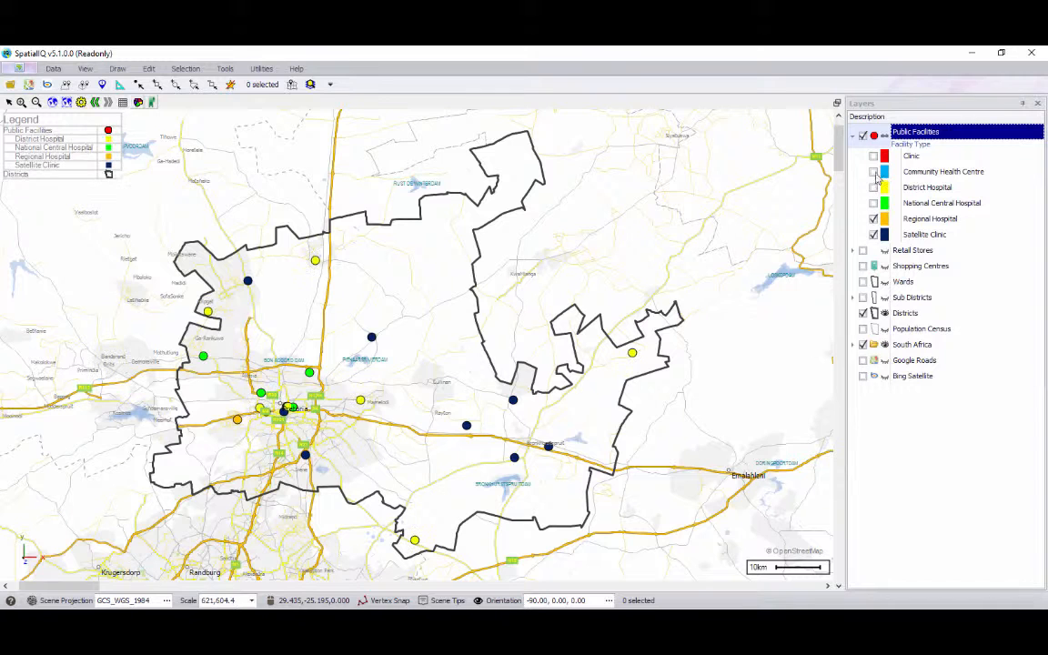
{"action": "left_click", "coordinate": [873, 172]}
{"action": "left_click", "coordinate": [873, 155]}
Step: Apply the Volumes theme to the Public Facilities layer
{"action": "right_click", "coordinate": [919, 134]}
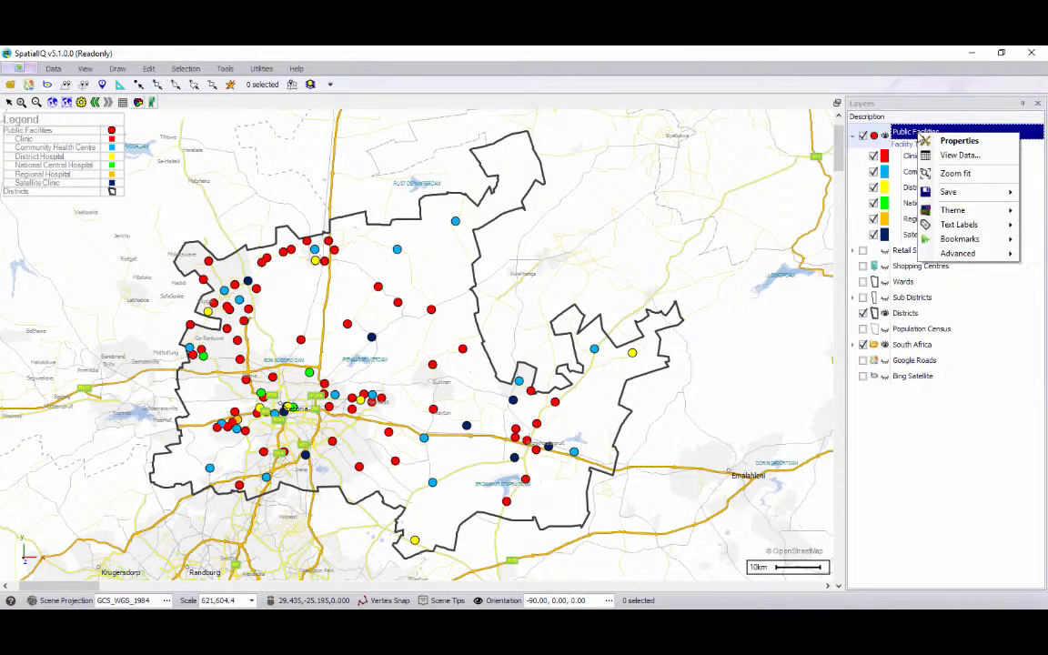
{"action": "mouse_move", "coordinate": [937, 210]}
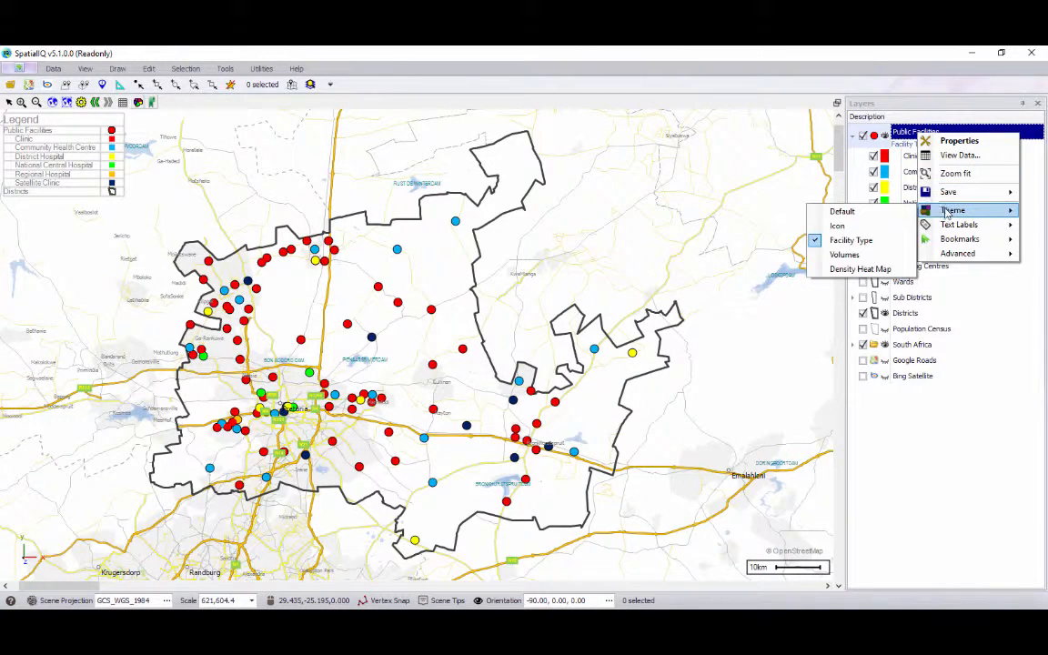
{"action": "left_click", "coordinate": [823, 255]}
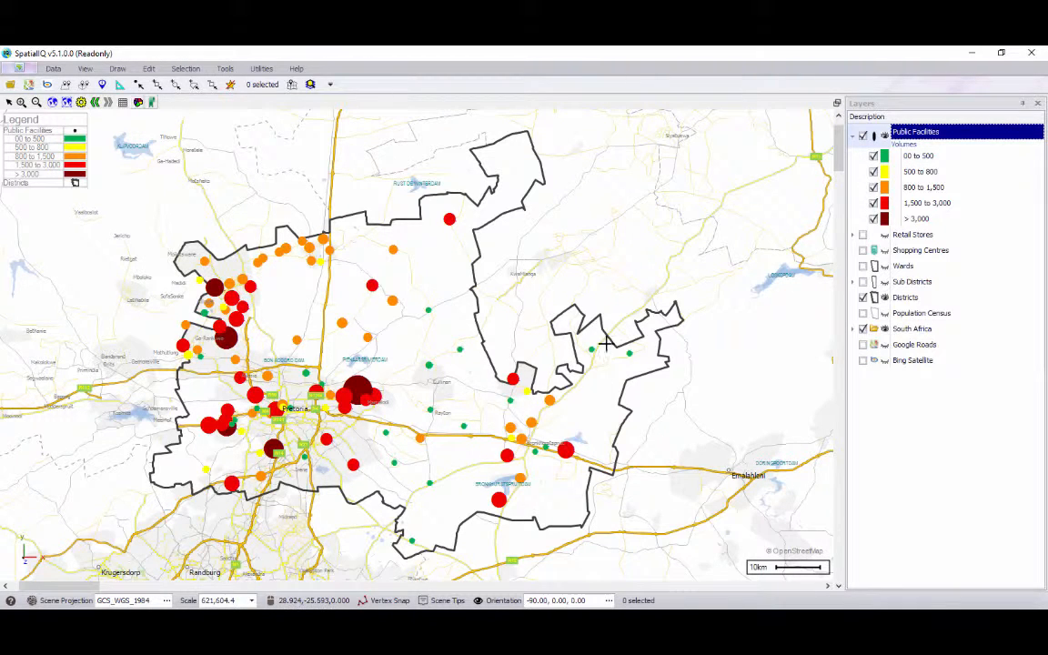
Step: Apply the Density Heat Map theme to the Public Facilities layer
{"action": "right_click", "coordinate": [902, 135]}
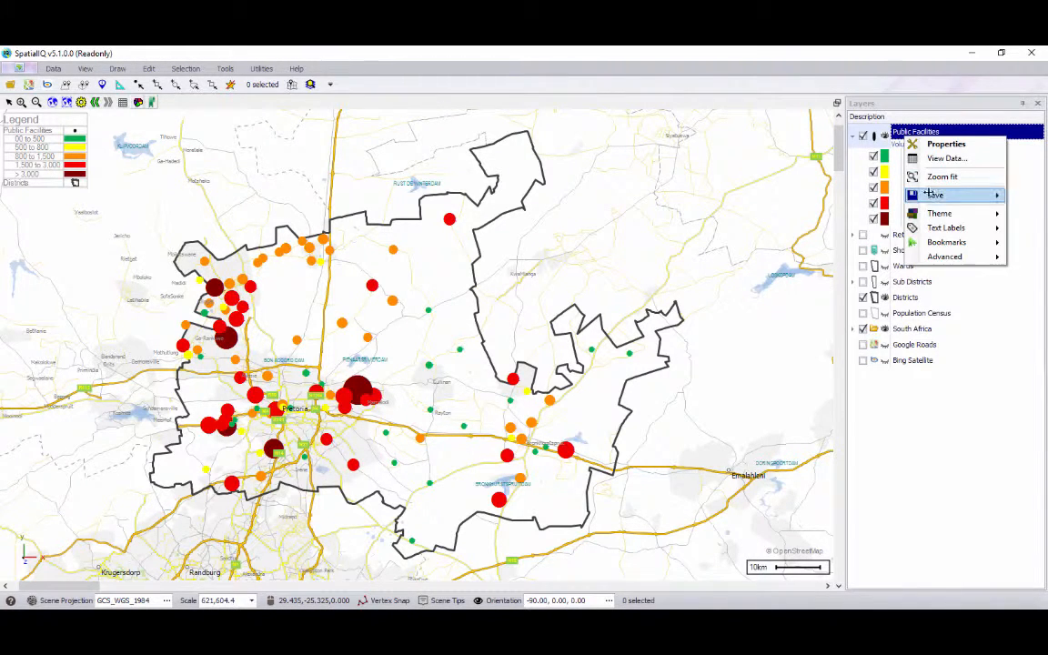
{"action": "mouse_move", "coordinate": [937, 212]}
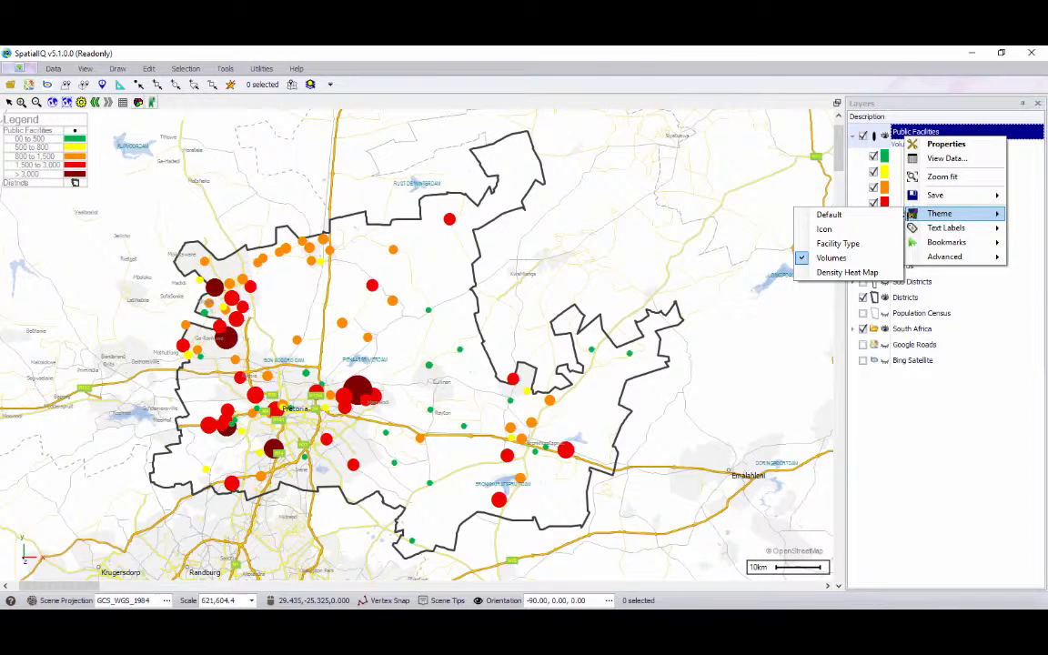
{"action": "left_click", "coordinate": [851, 272]}
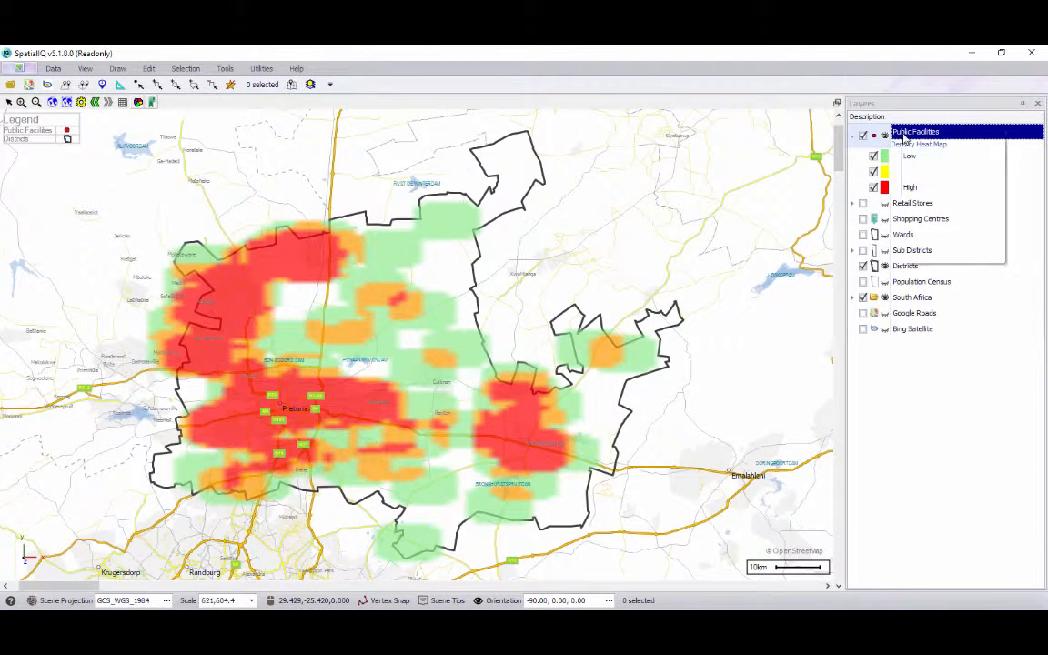
Step: Switch the Public Facilities layer to the Icon theme and hide the layer
{"action": "right_click", "coordinate": [902, 134]}
{"action": "mouse_move", "coordinate": [935, 211]}
{"action": "left_click", "coordinate": [822, 227]}
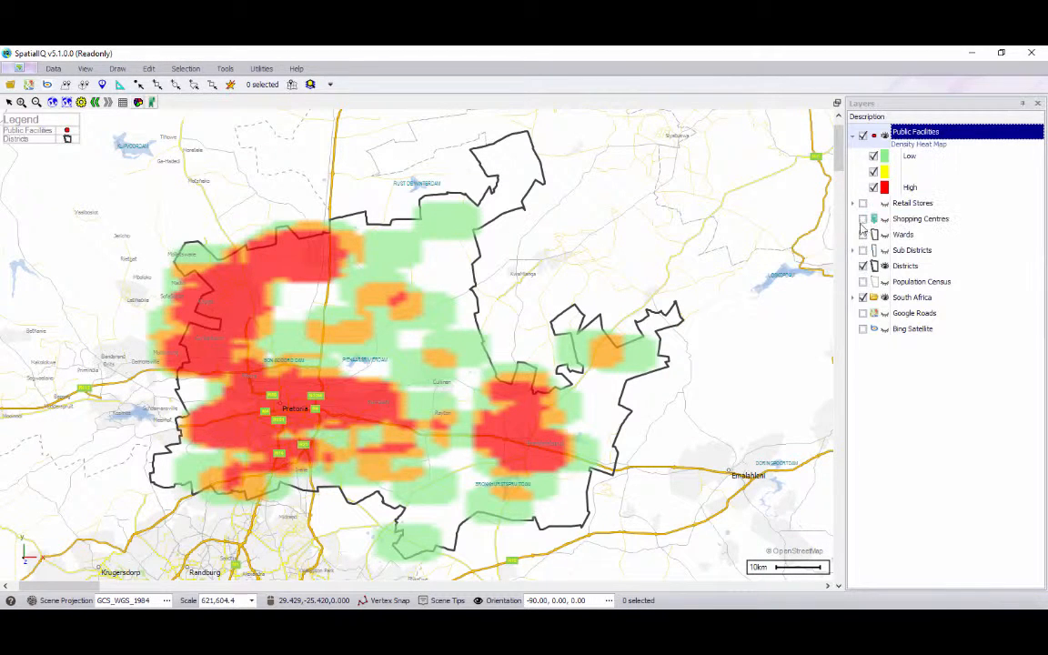
{"action": "left_click", "coordinate": [862, 131]}
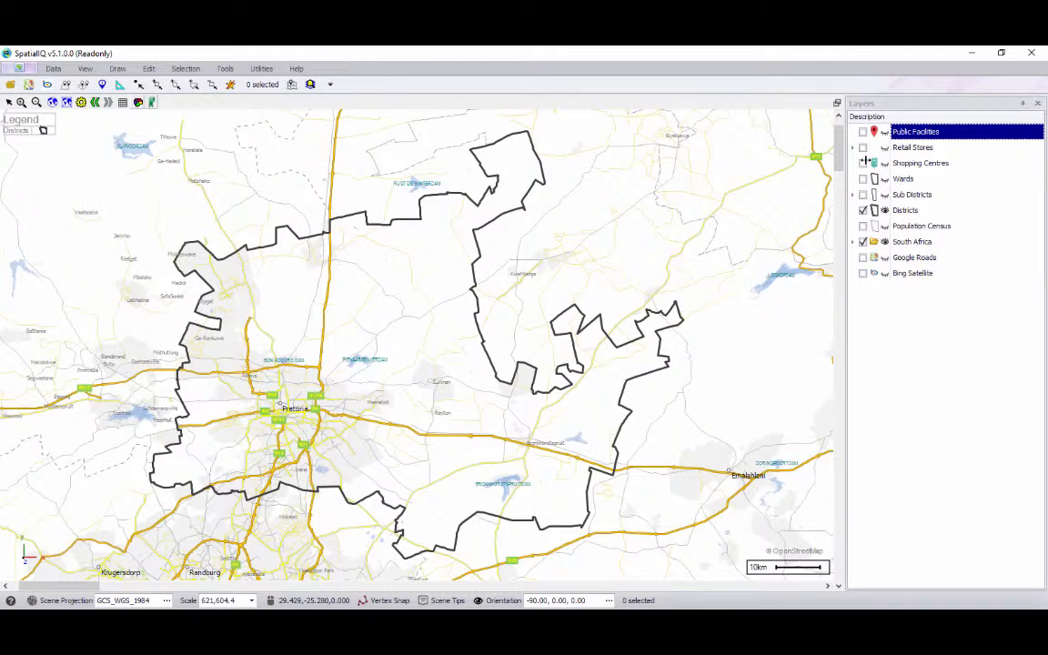
Step: Show the Shopping Centres and Retail Stores layers close up over central and eastern Pretoria
{"action": "left_click", "coordinate": [862, 163]}
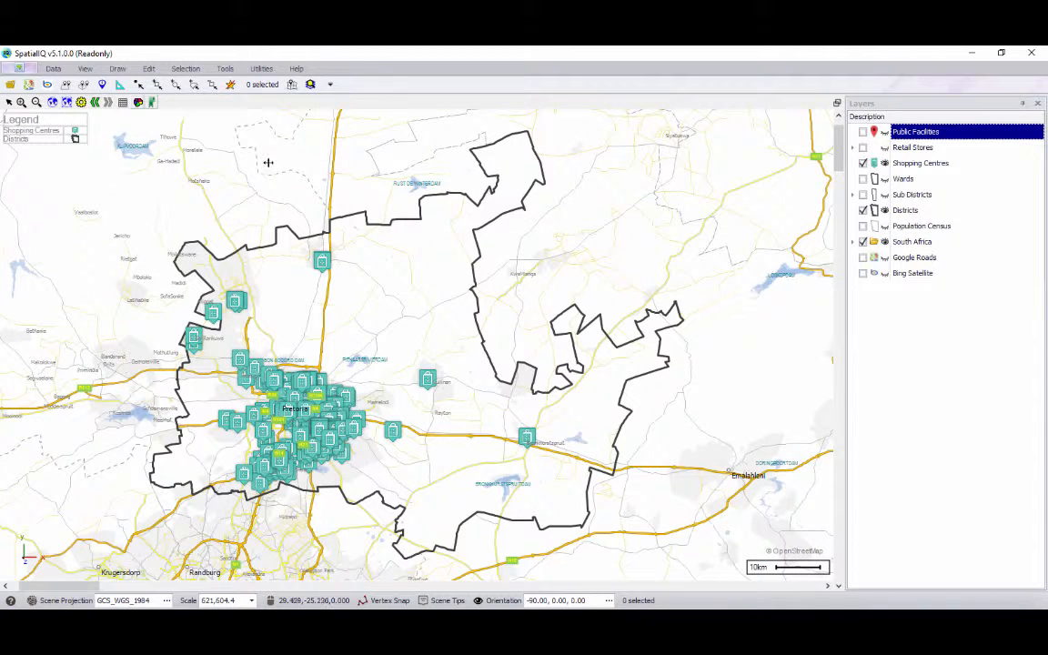
{"action": "left_click", "coordinate": [21, 102]}
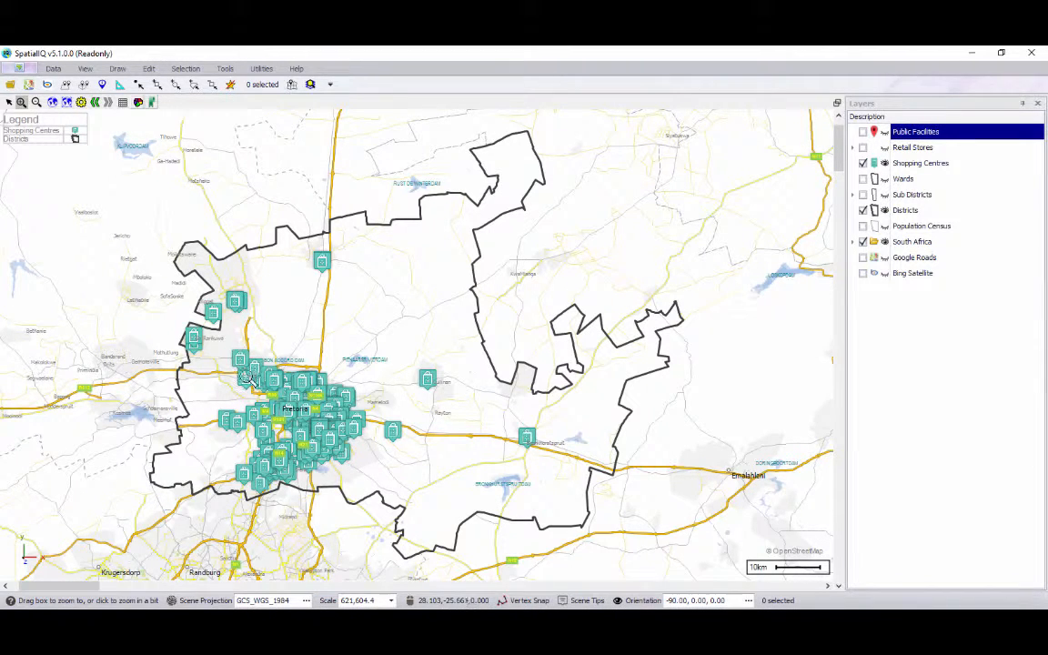
{"action": "left_click_drag", "start_coordinate": [253, 393], "coordinate": [325, 436]}
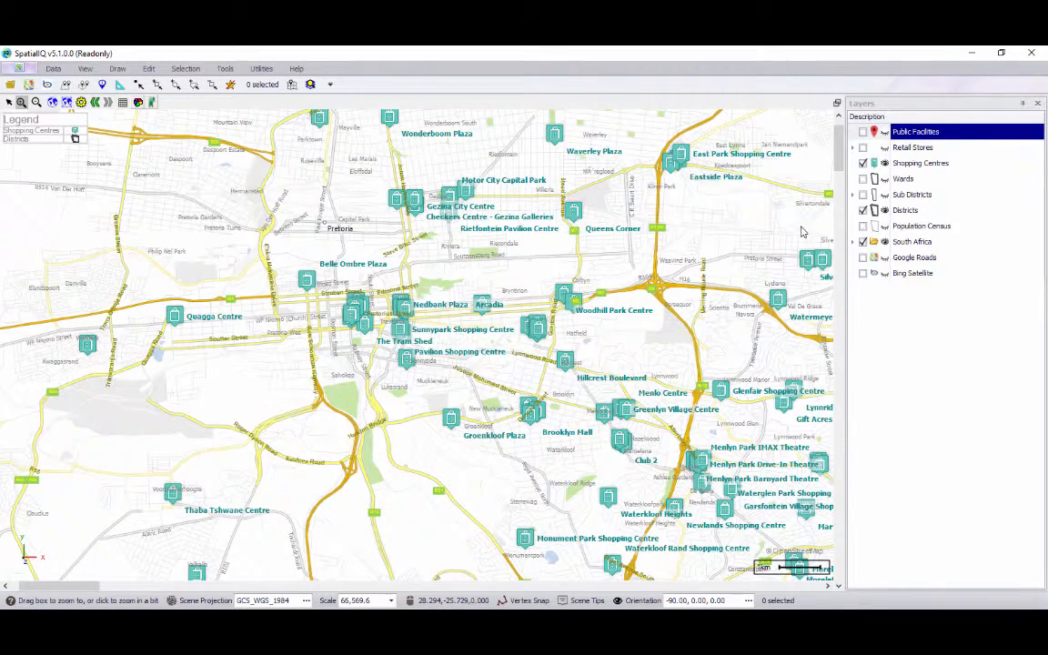
{"action": "left_click", "coordinate": [862, 147]}
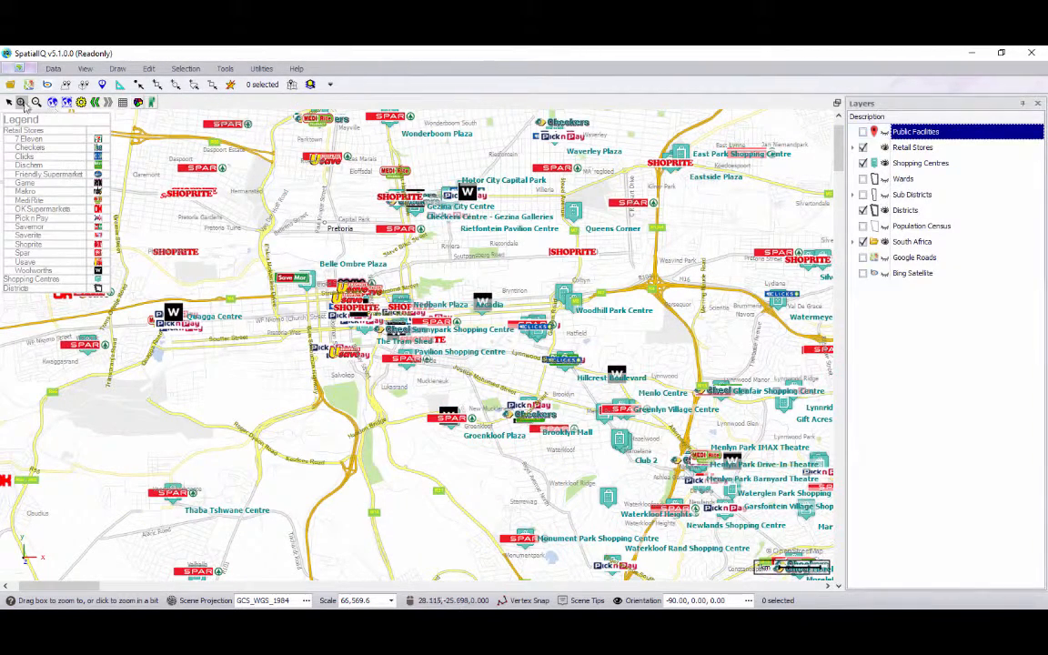
{"action": "left_click", "coordinate": [9, 103]}
{"action": "left_click_drag", "start_coordinate": [389, 251], "coordinate": [194, 319]}
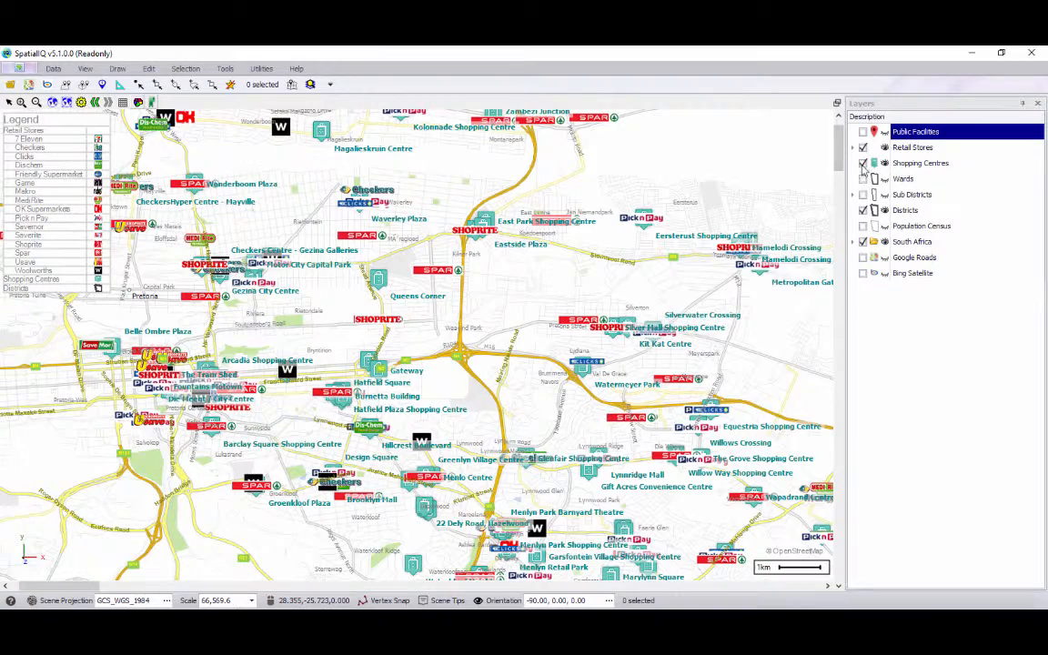
Step: Hide the Retail Stores and Shopping Centres layers and return the map to the full district view
{"action": "left_click", "coordinate": [863, 147]}
{"action": "left_click", "coordinate": [863, 163]}
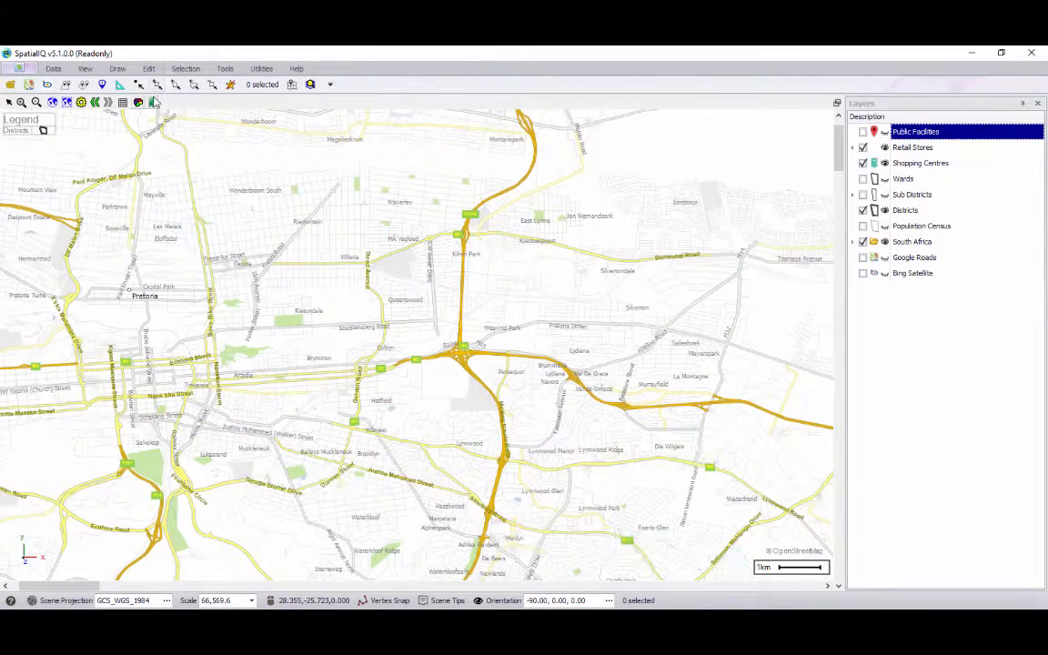
{"action": "left_click", "coordinate": [151, 102]}
{"action": "left_click", "coordinate": [175, 138]}
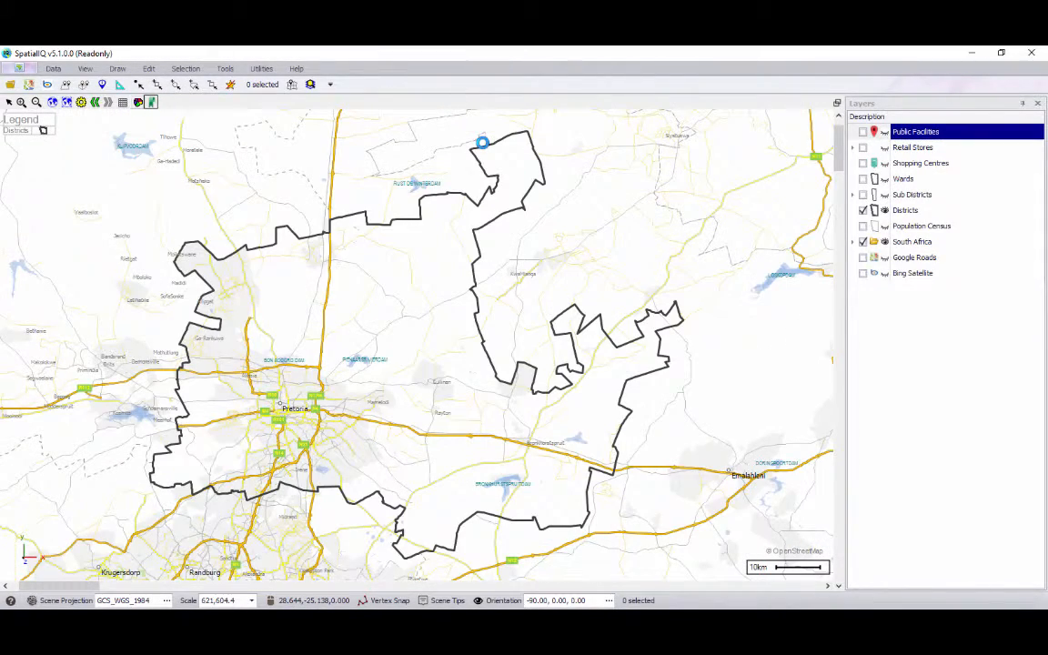
Step: Show the Population Census layer and apply its Population Density theme
{"action": "left_click", "coordinate": [863, 225]}
{"action": "right_click", "coordinate": [906, 229]}
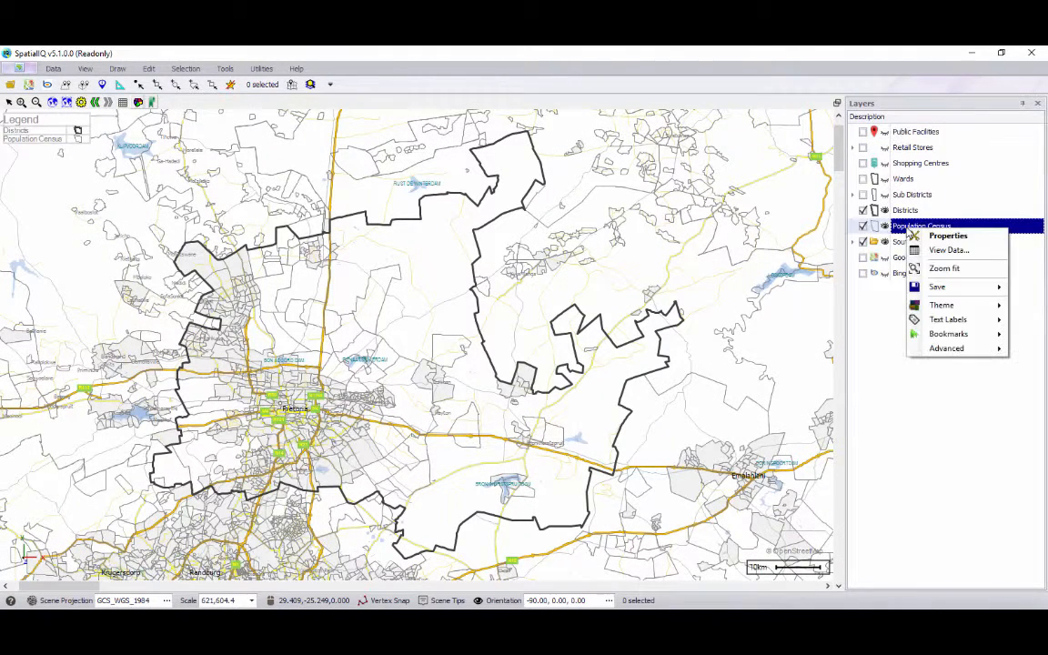
{"action": "mouse_move", "coordinate": [946, 306]}
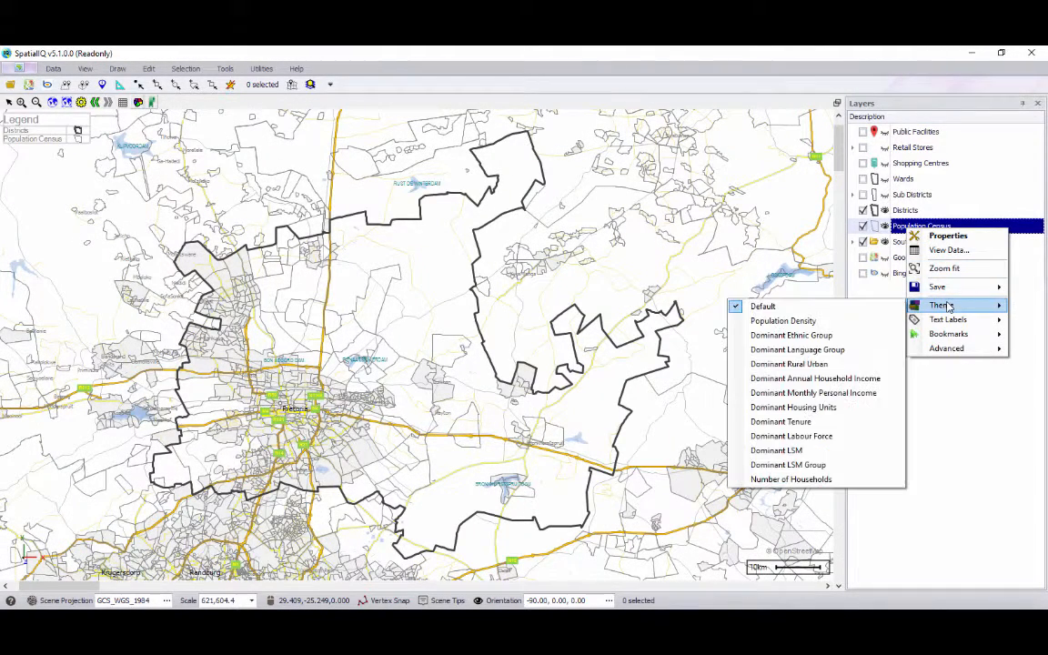
{"action": "left_click", "coordinate": [847, 324]}
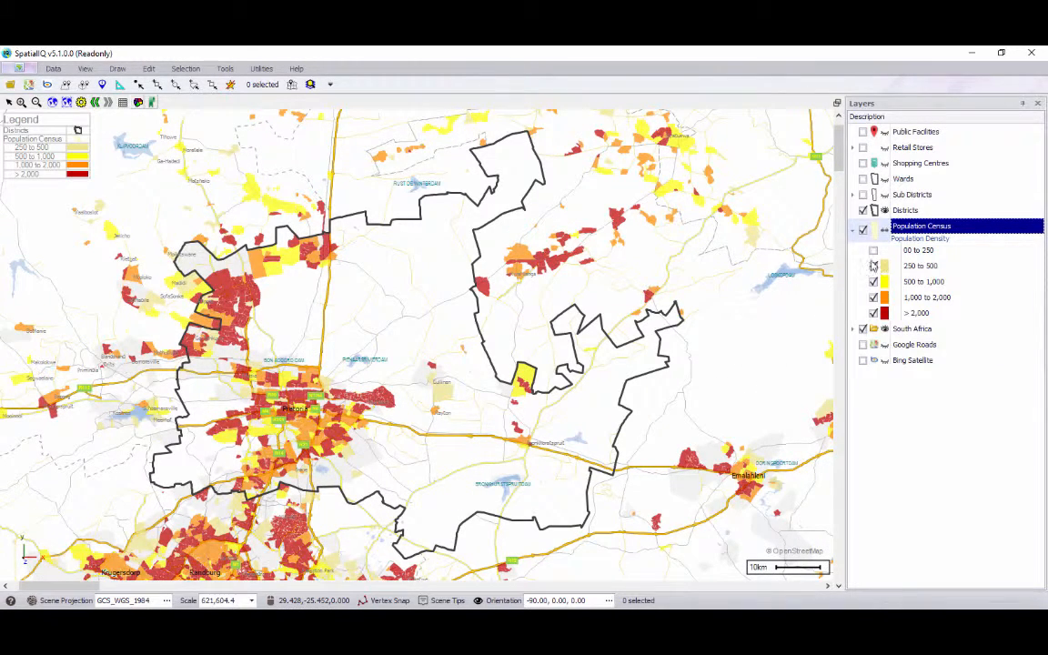
Step: Apply the Dominant Language Group theme to the Population Census layer
{"action": "right_click", "coordinate": [898, 230]}
{"action": "mouse_move", "coordinate": [947, 304]}
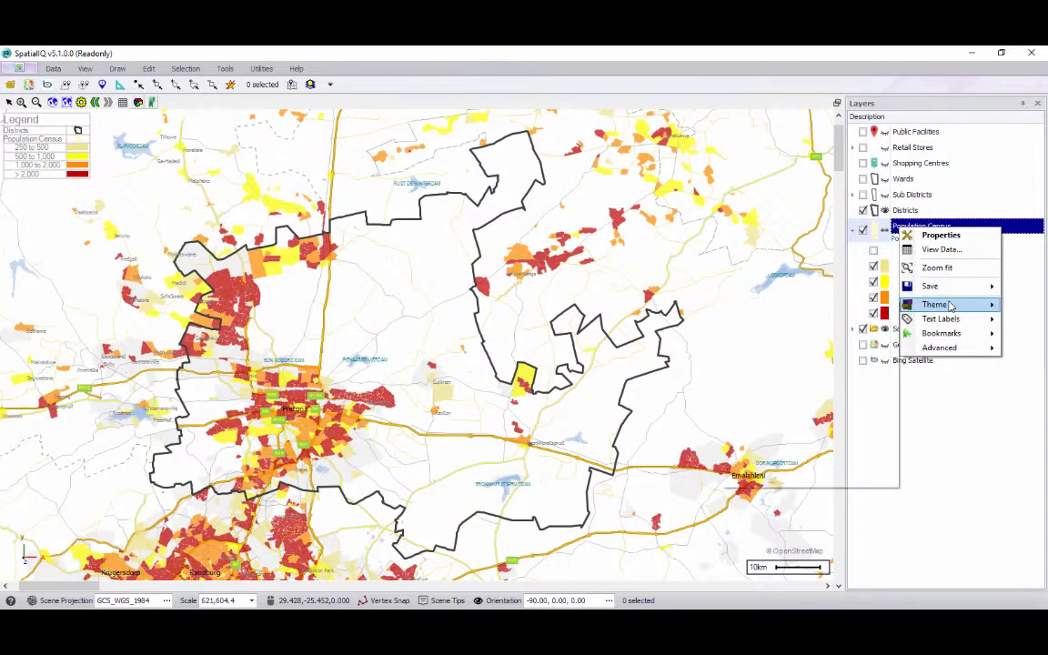
{"action": "left_click", "coordinate": [831, 349]}
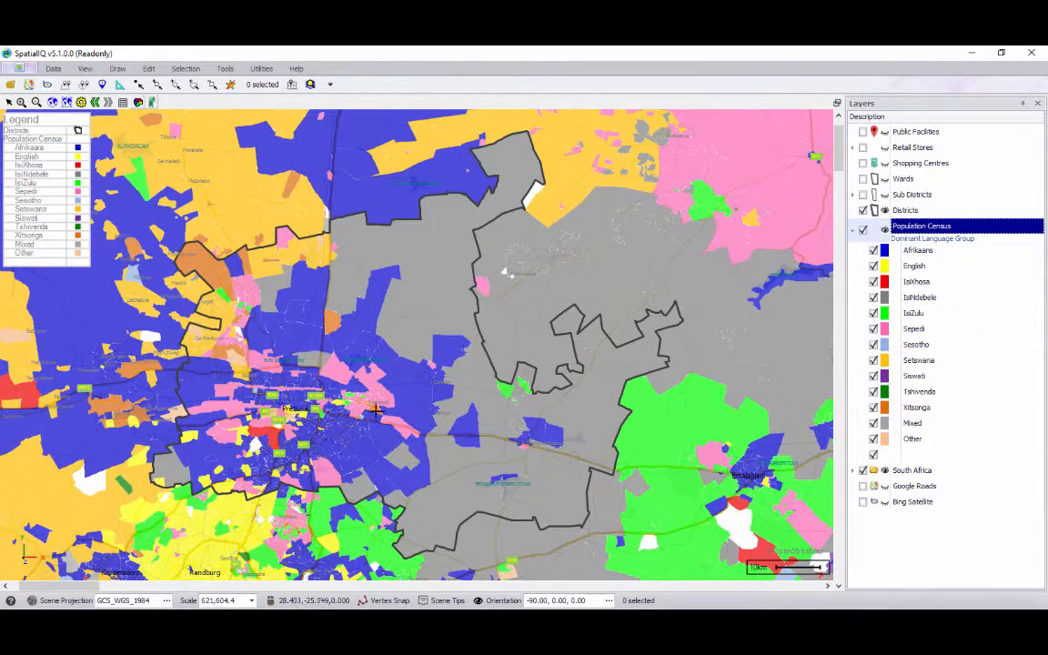
Step: Apply the Dominant Annual Household Income theme to the Population Census layer
{"action": "right_click", "coordinate": [918, 232]}
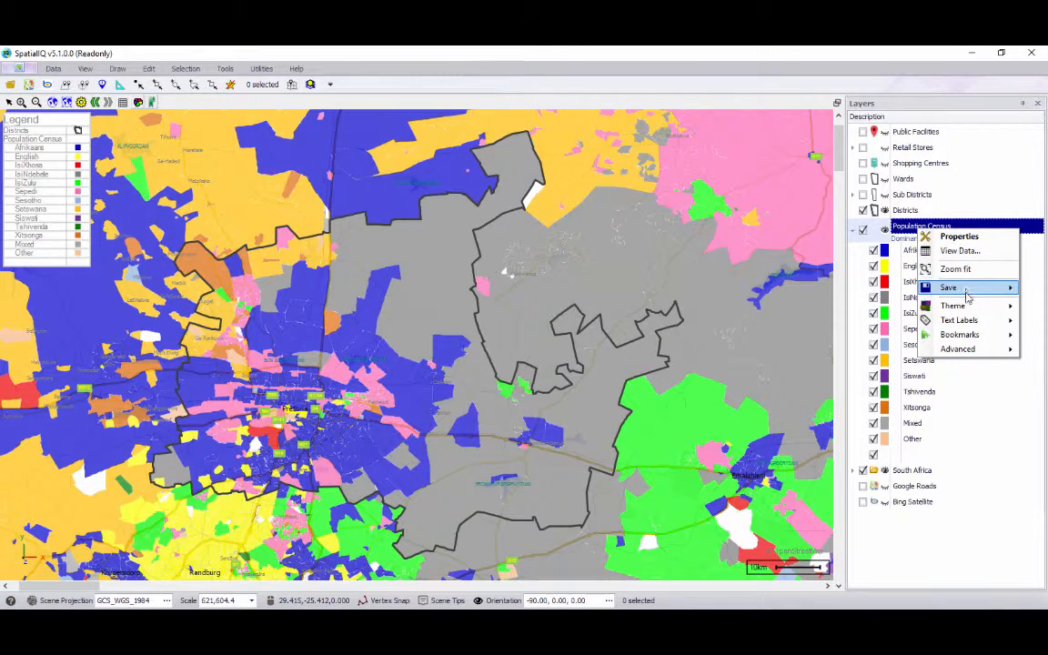
{"action": "mouse_move", "coordinate": [970, 308]}
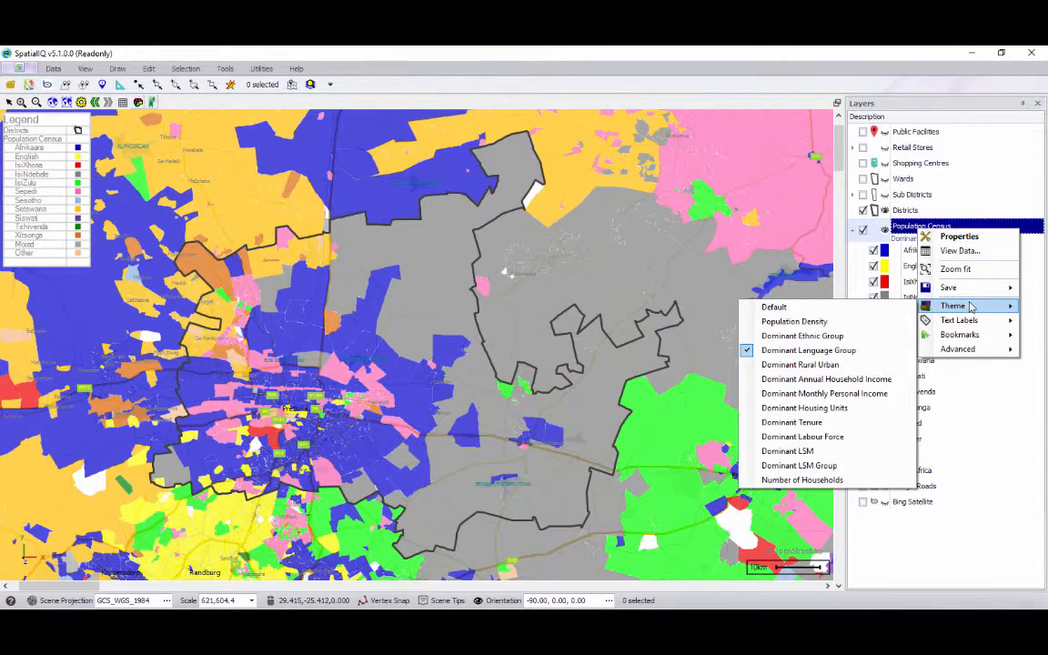
{"action": "left_click", "coordinate": [851, 380]}
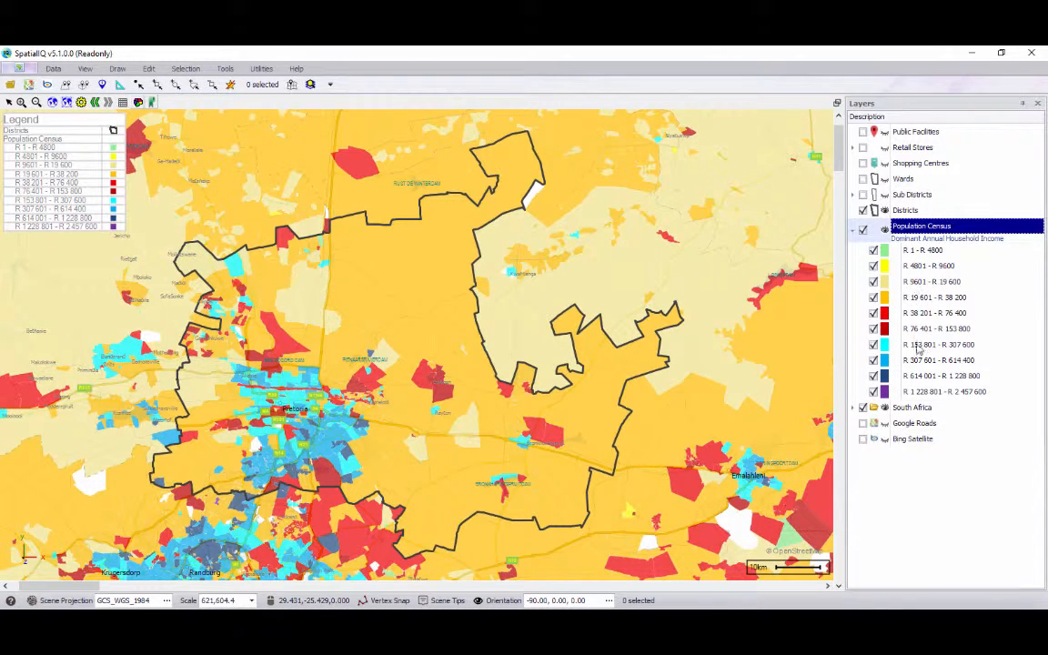
Step: Apply the Dominant LSM theme to the Population Census layer
{"action": "right_click", "coordinate": [921, 226]}
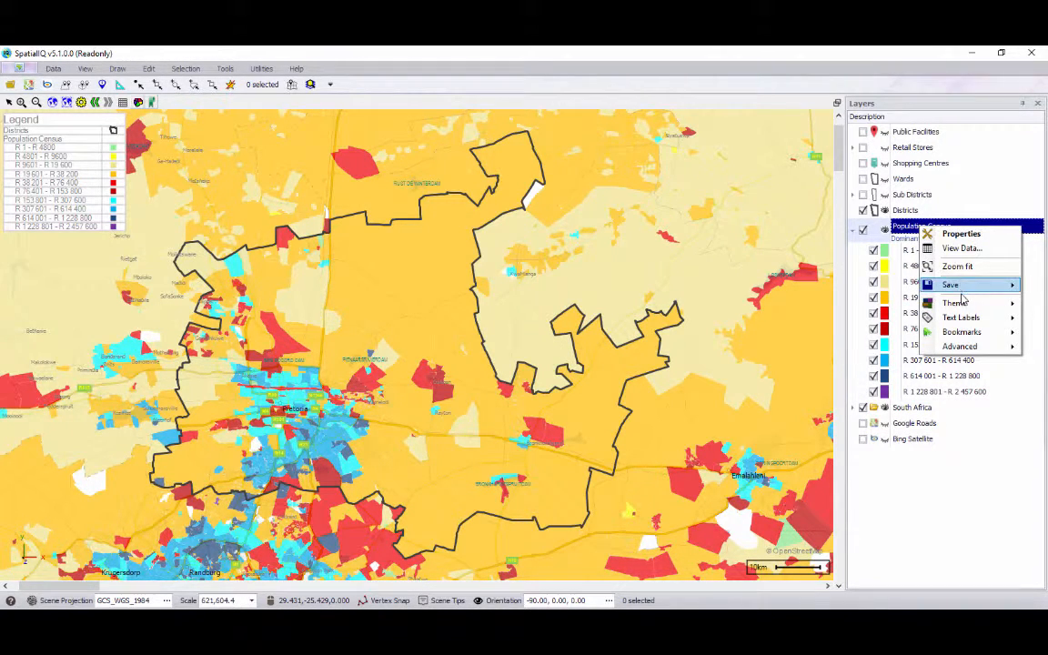
{"action": "mouse_move", "coordinate": [962, 305]}
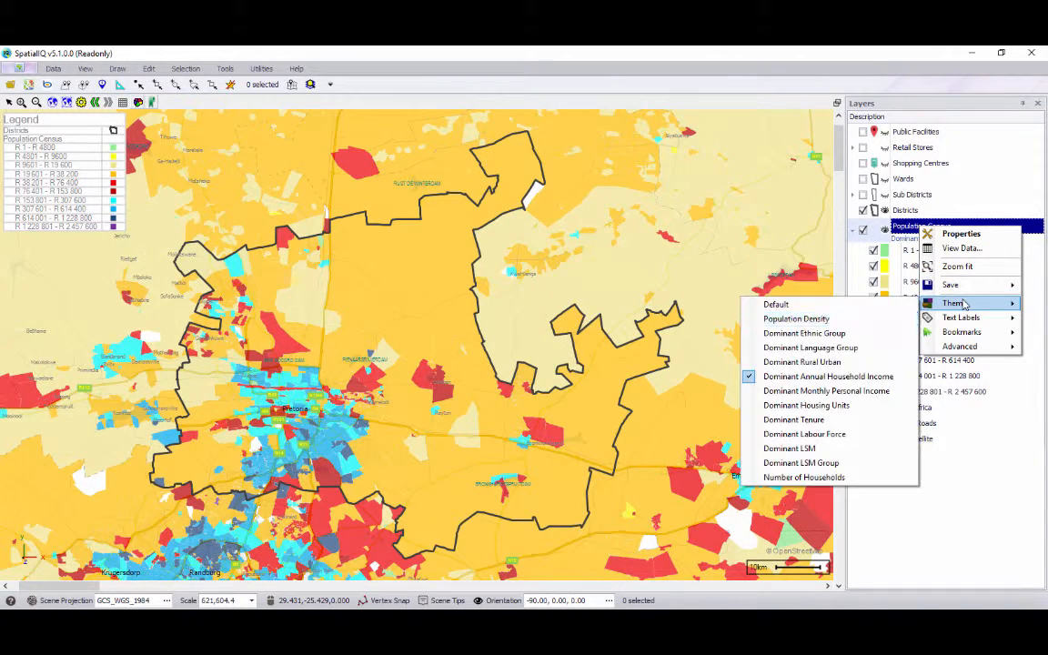
{"action": "left_click", "coordinate": [820, 449]}
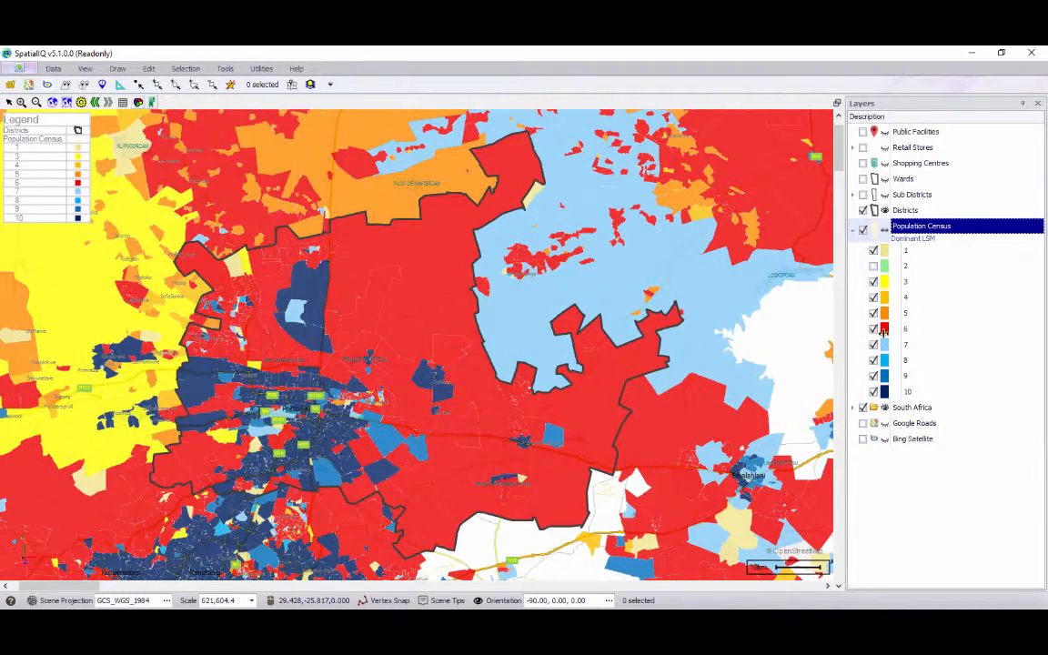
Step: Hide LSM classes 1 to 6 of the Population Census layer, leaving only classes 7 to 10 visible
{"action": "left_click", "coordinate": [874, 247]}
{"action": "left_click", "coordinate": [874, 265]}
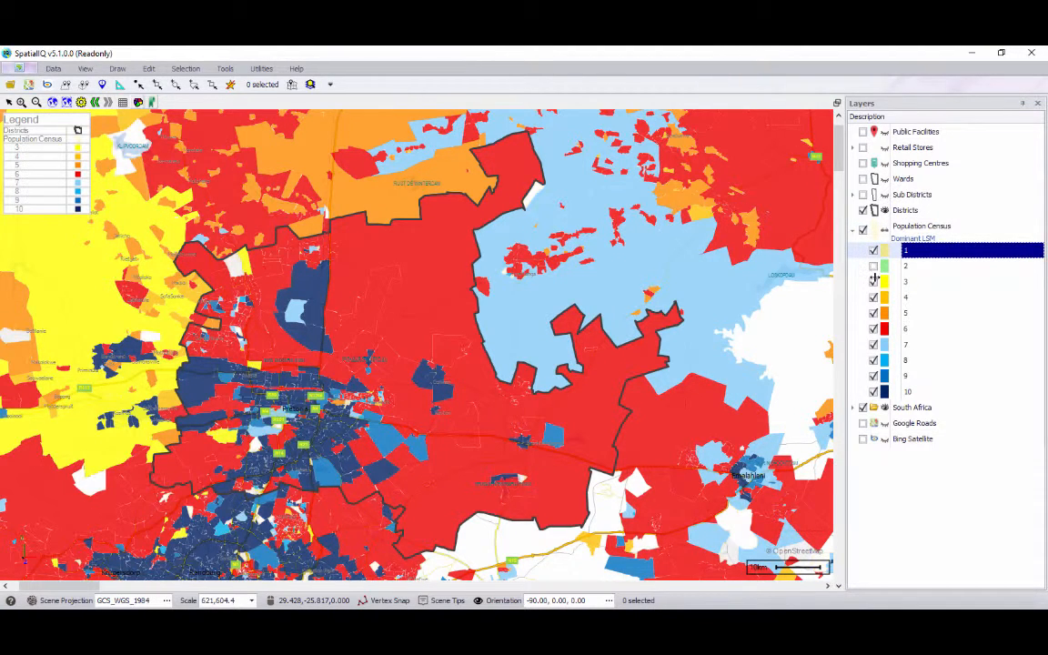
{"action": "left_click", "coordinate": [873, 252]}
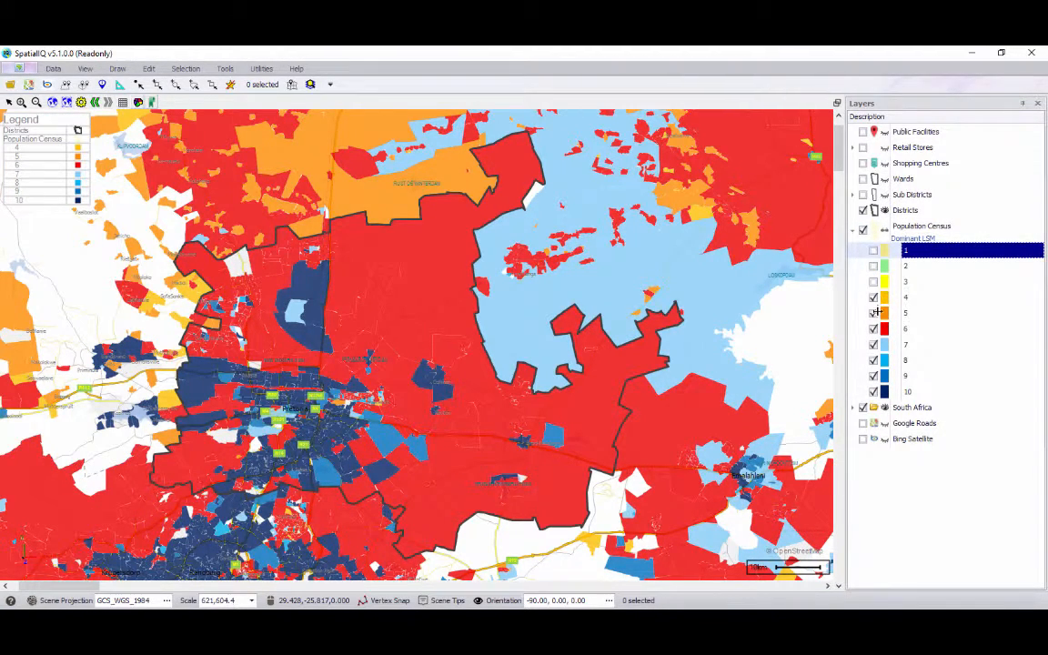
{"action": "left_click", "coordinate": [874, 297]}
{"action": "left_click", "coordinate": [874, 313]}
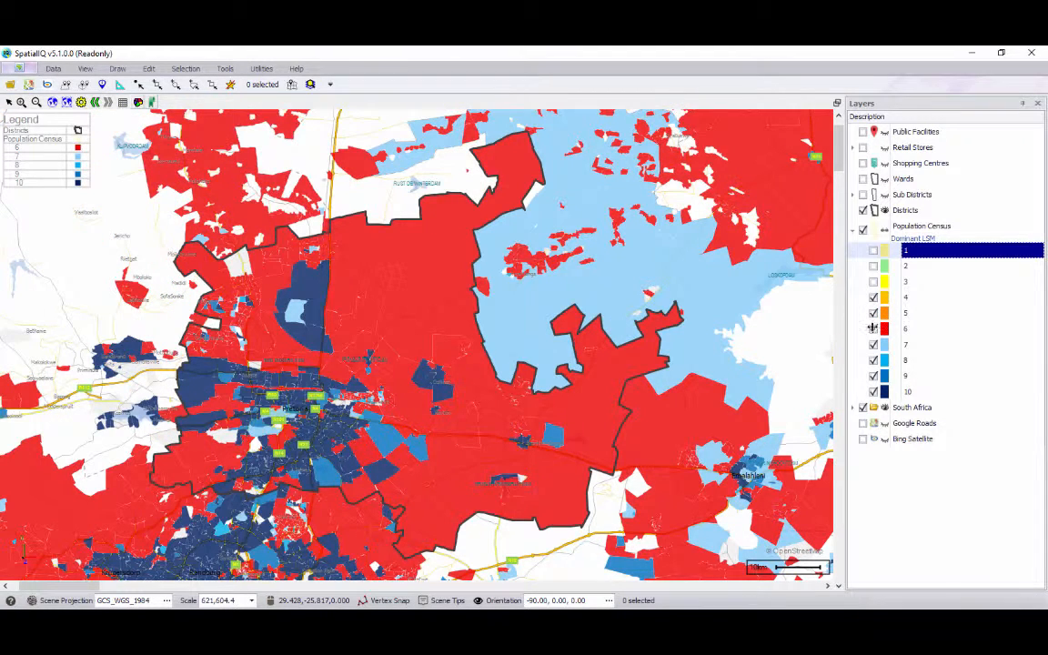
{"action": "left_click", "coordinate": [873, 328]}
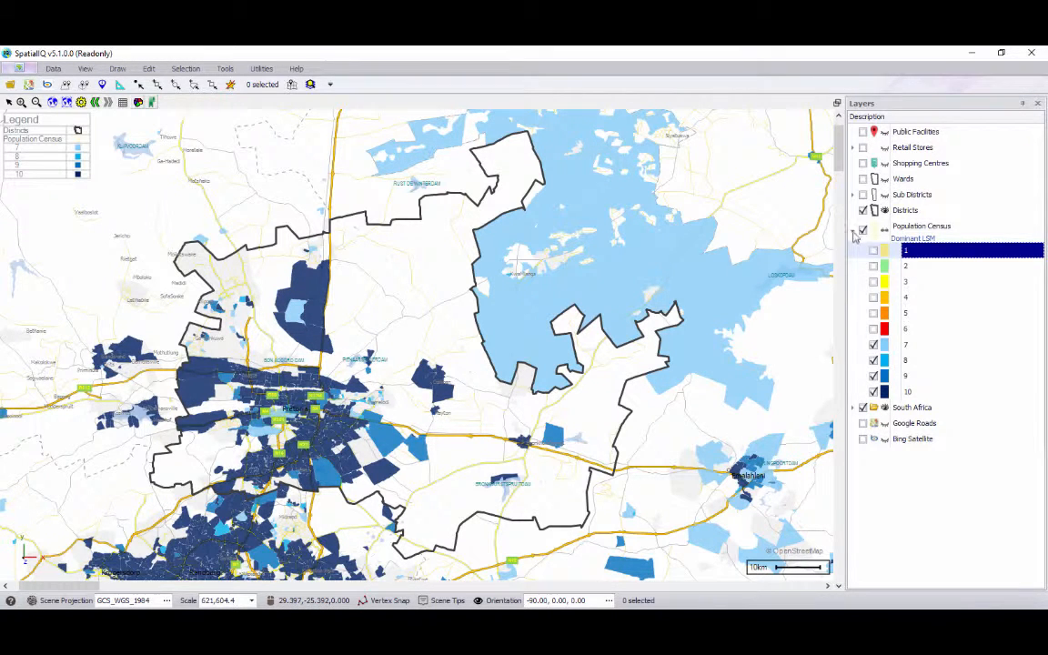
Step: Collapse and hide the Population Census layer and show the Sub Districts layer
{"action": "left_click", "coordinate": [853, 229]}
{"action": "left_click", "coordinate": [863, 227]}
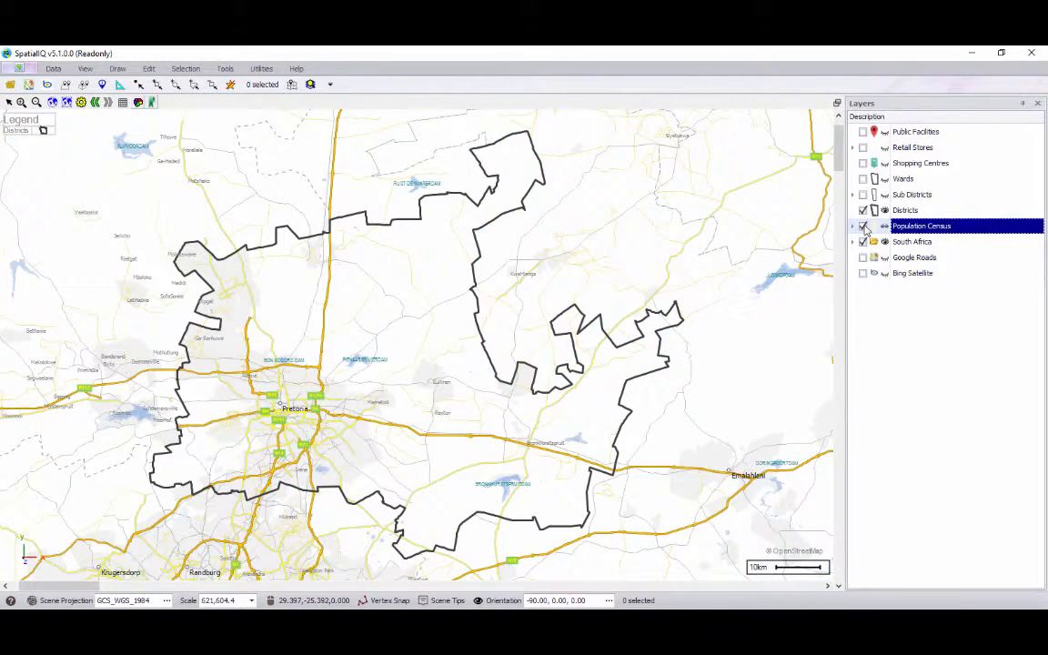
{"action": "left_click", "coordinate": [863, 194]}
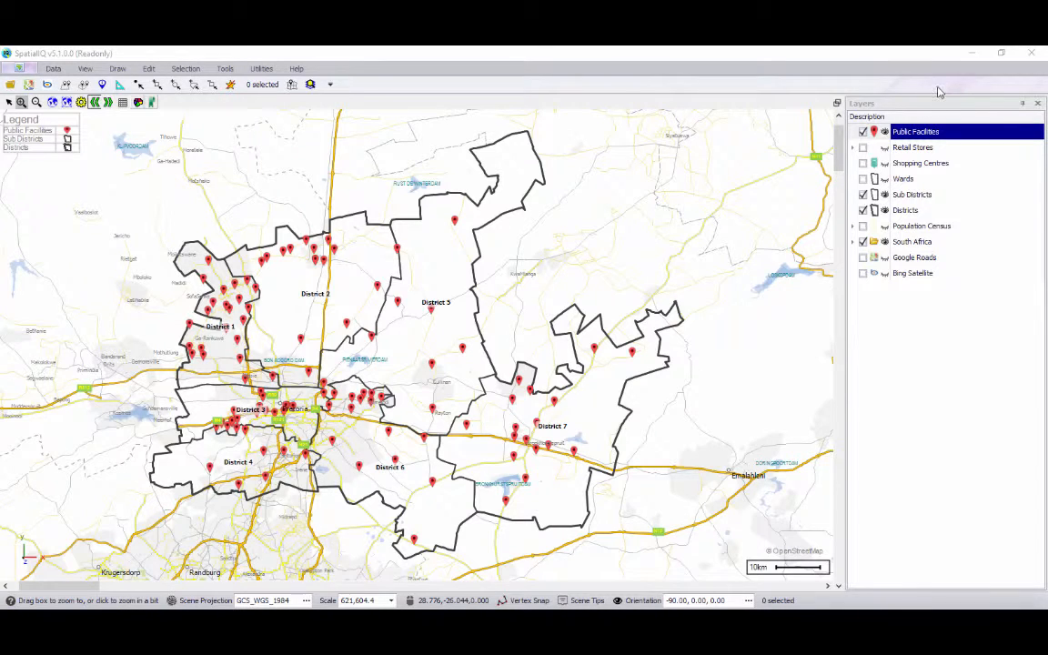
Step: Open the data table of the Public Facilities layer
{"action": "right_click", "coordinate": [912, 136]}
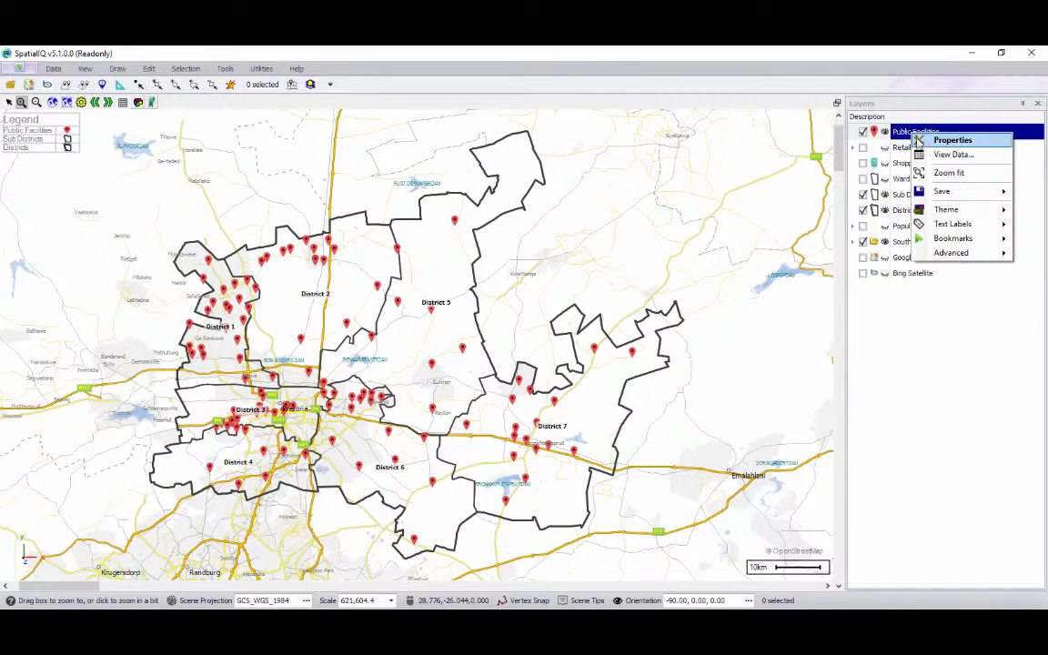
{"action": "left_click", "coordinate": [932, 156]}
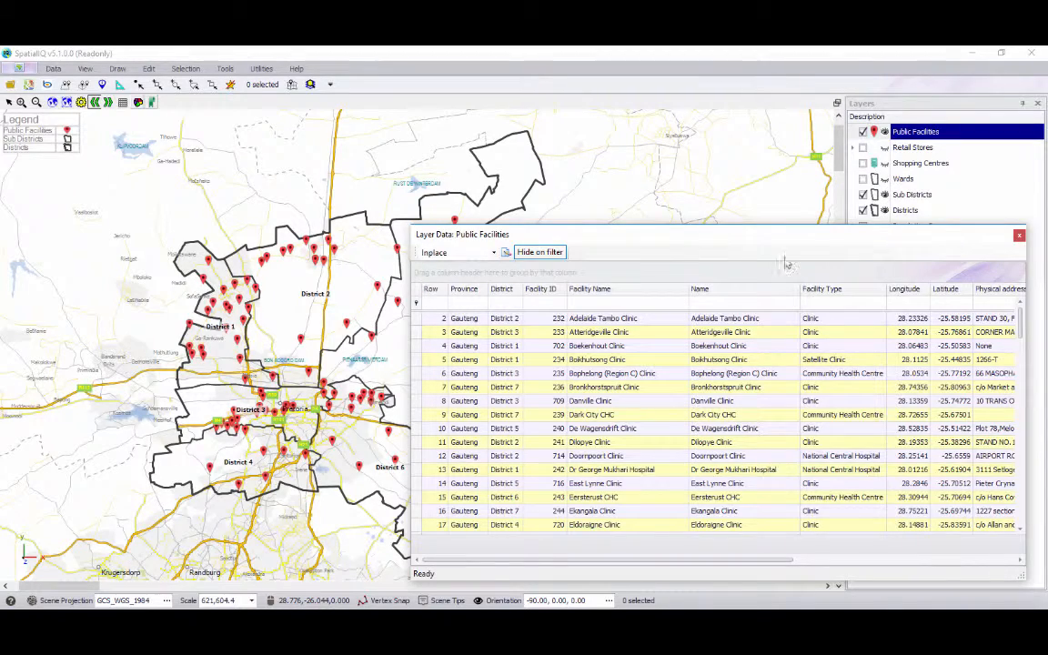
Step: Add a Count summary below the Facility Name column of the Public Facilities table
{"action": "left_click_drag", "start_coordinate": [693, 563], "coordinate": [669, 558]}
{"action": "right_click", "coordinate": [595, 547]}
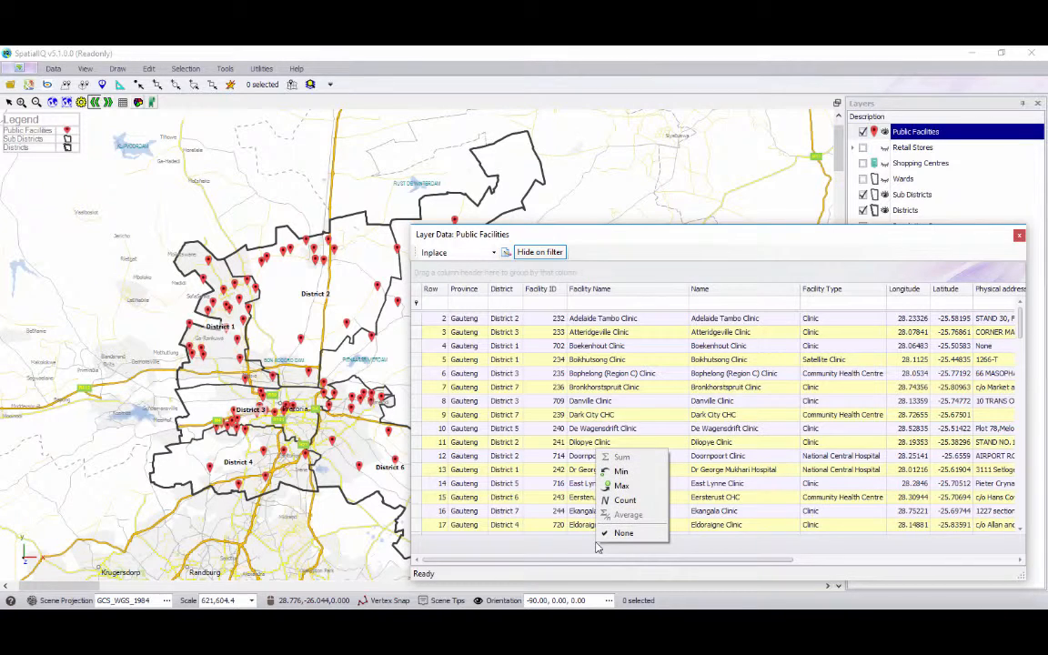
{"action": "left_click", "coordinate": [632, 500]}
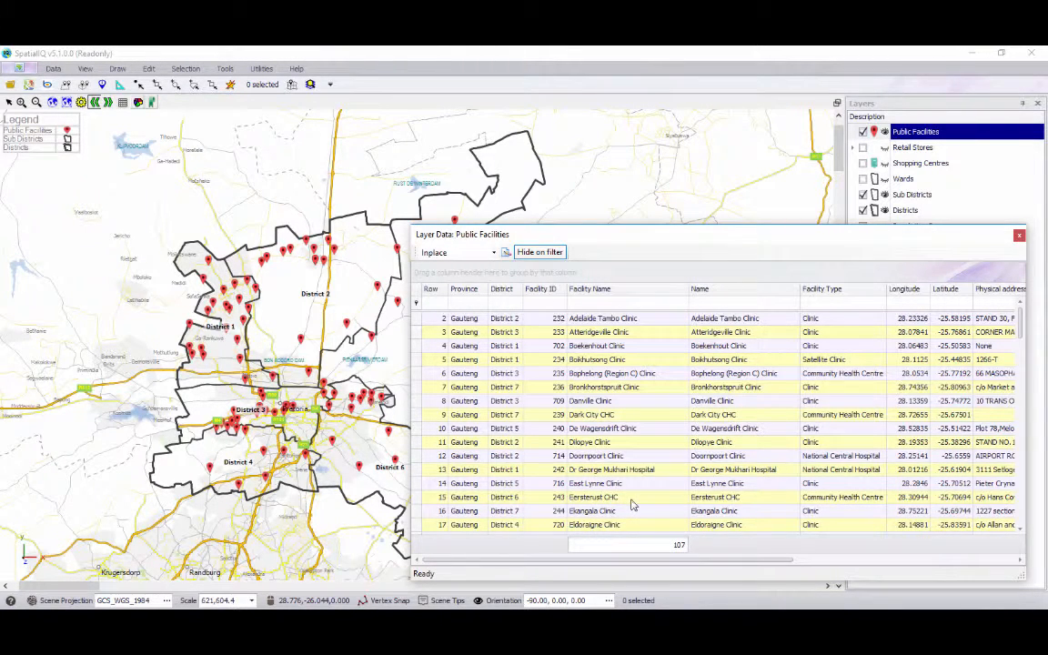
Step: Filter the Public Facilities table to District 1 and move the table aside to view the matching points on the map
{"action": "left_click", "coordinate": [518, 290]}
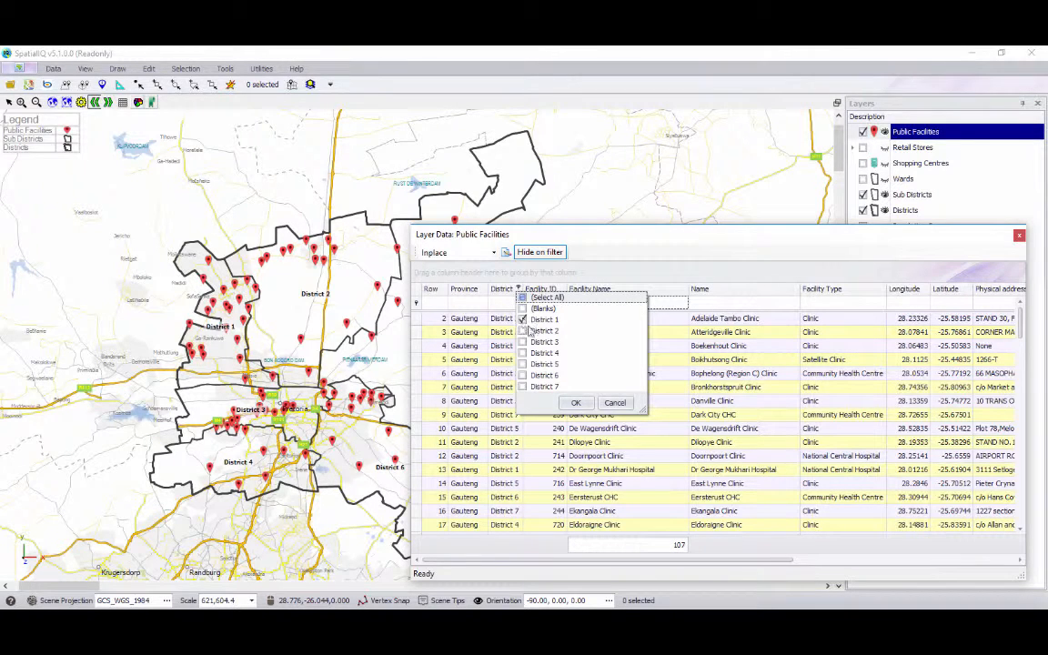
{"action": "left_click", "coordinate": [575, 402]}
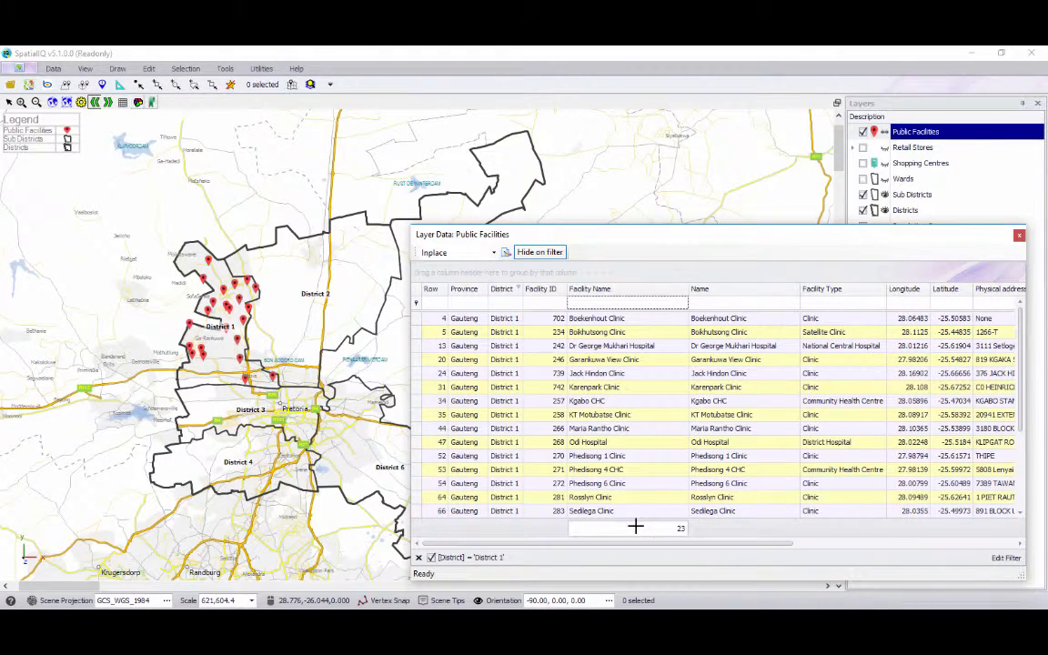
{"action": "left_click_drag", "start_coordinate": [668, 237], "coordinate": [957, 326]}
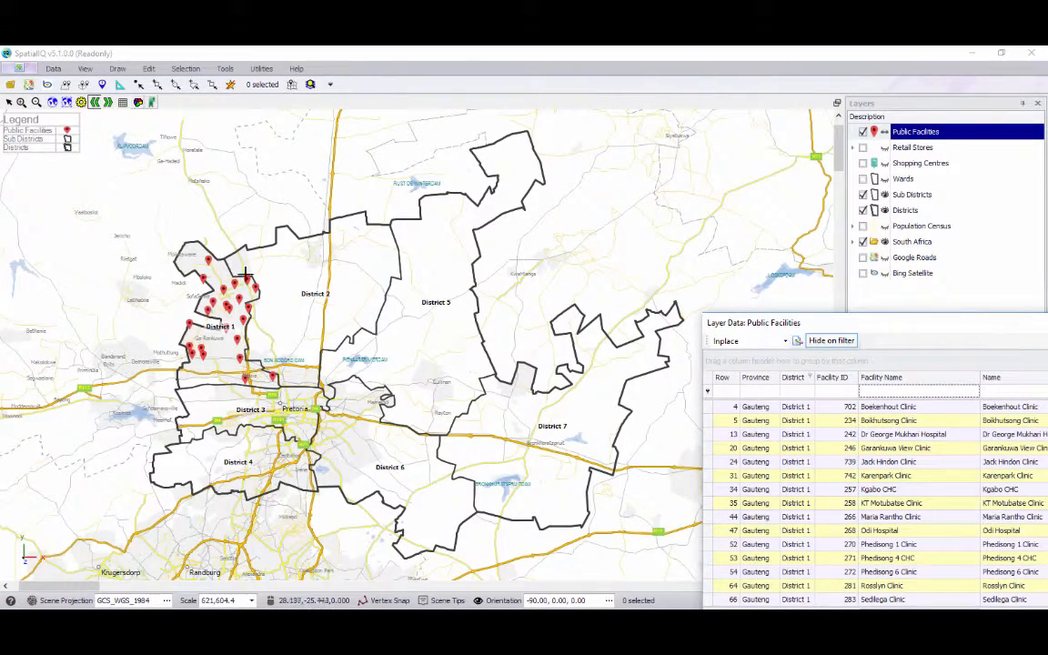
{"action": "left_click_drag", "start_coordinate": [870, 322], "coordinate": [568, 194]}
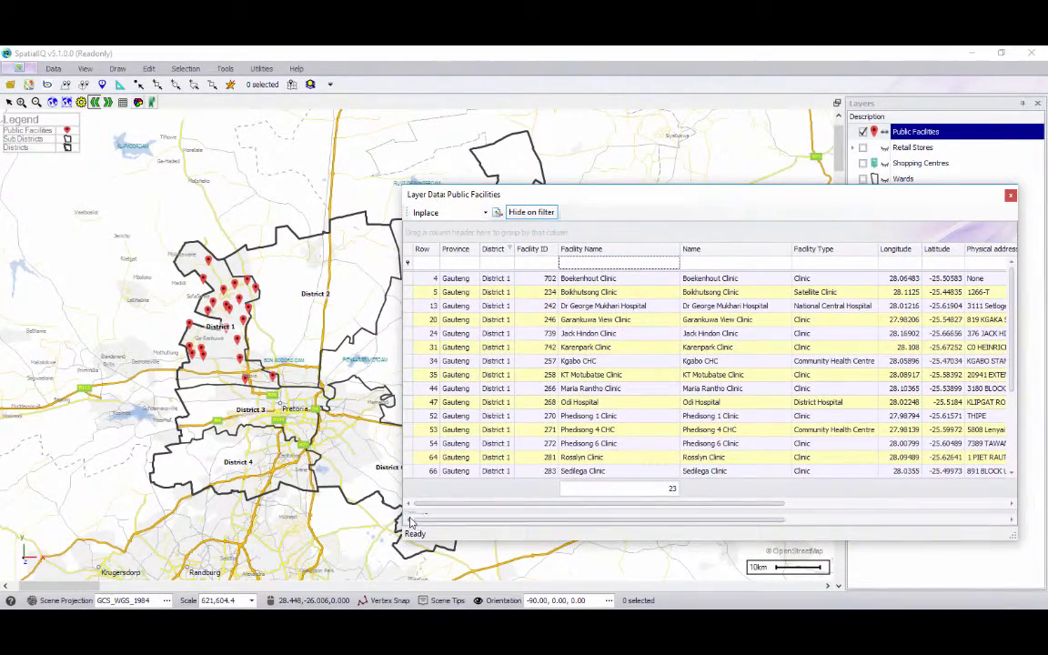
Step: Clear the District filter, filter the Facility Name column by "jubilee ho", and uncover the map
{"action": "left_click", "coordinate": [409, 517]}
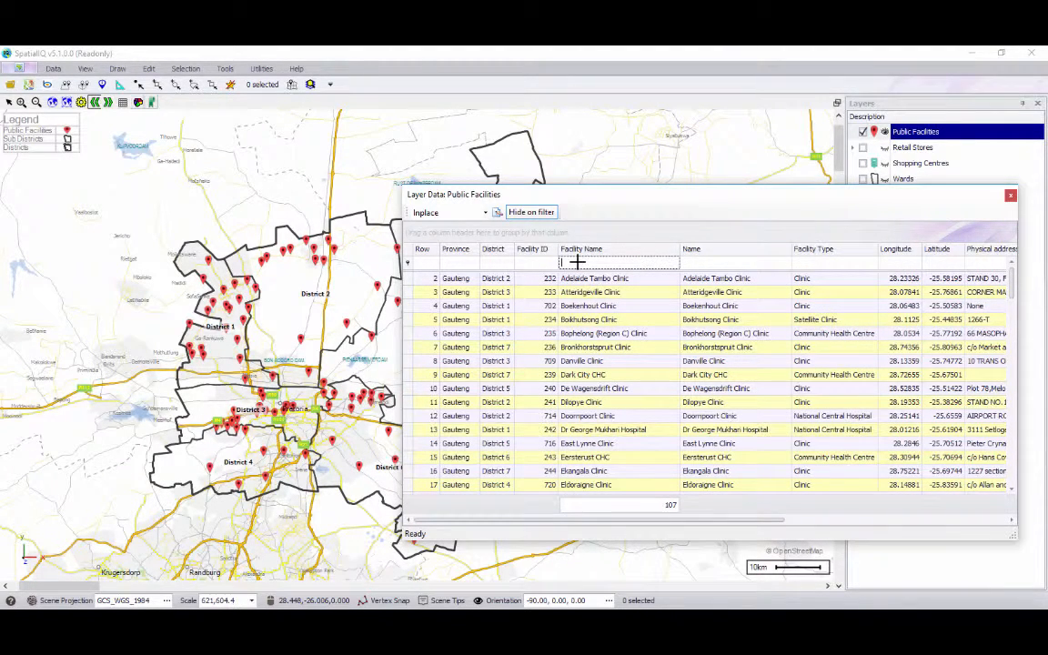
{"action": "type", "text": "Jub"}
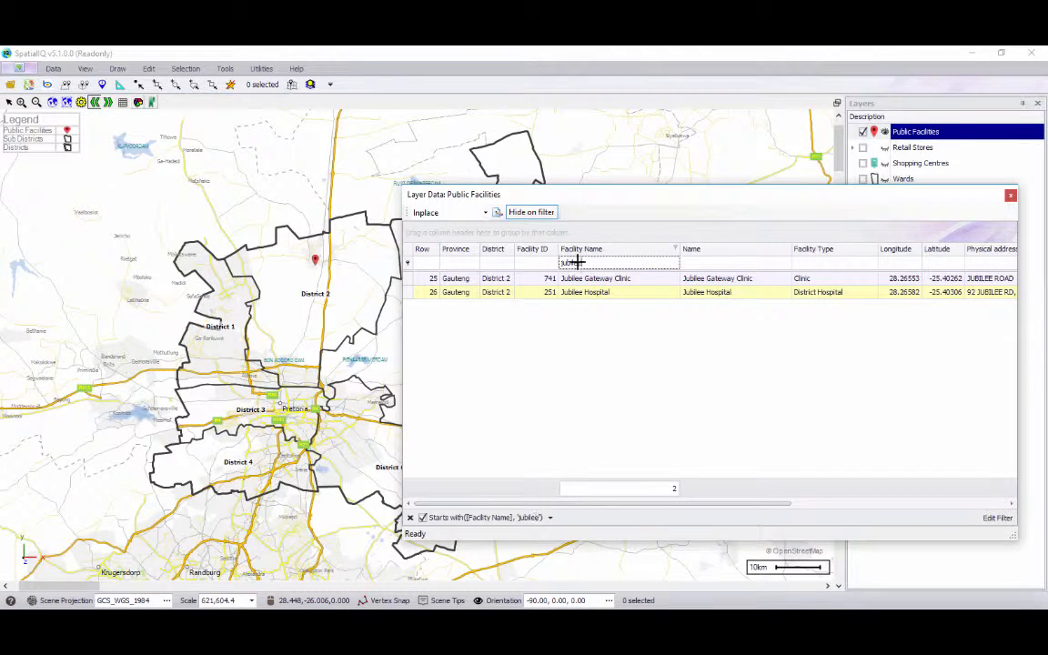
{"action": "type", "text": "ilee ho"}
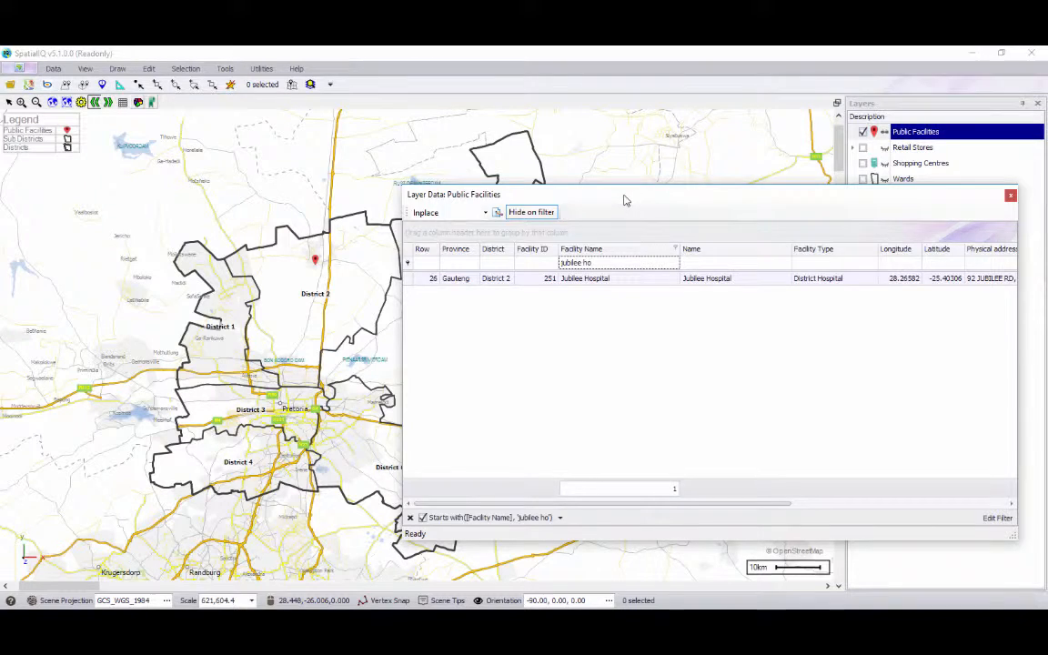
{"action": "left_click_drag", "start_coordinate": [624, 200], "coordinate": [854, 249]}
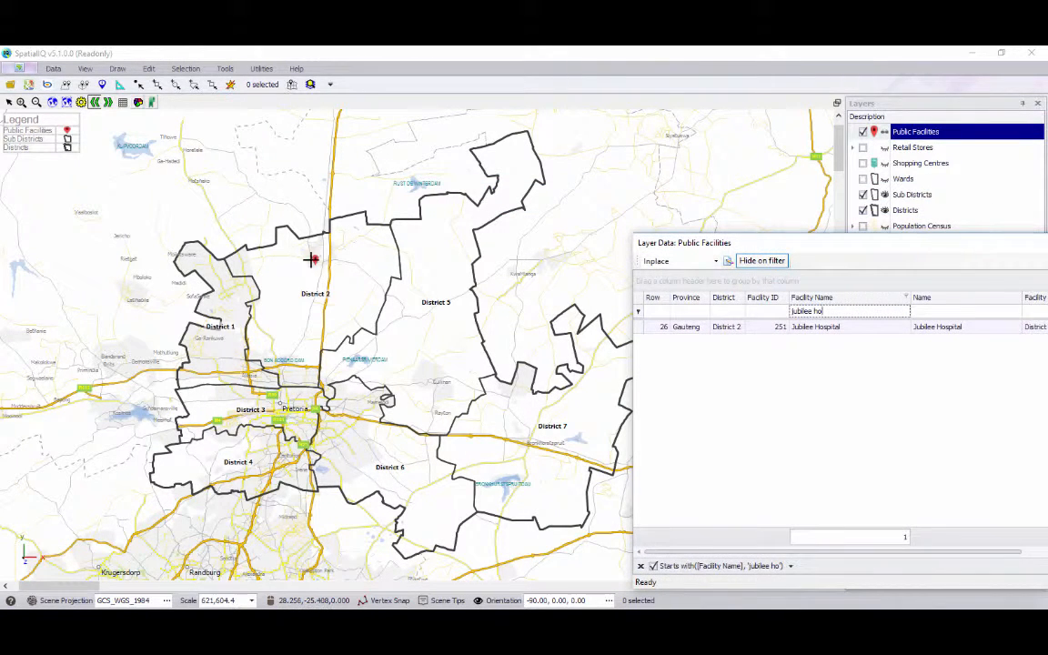
Step: Zoom in on the Jubilee Hospital point in District 2 and return to the previous full map view
{"action": "left_click", "coordinate": [22, 101]}
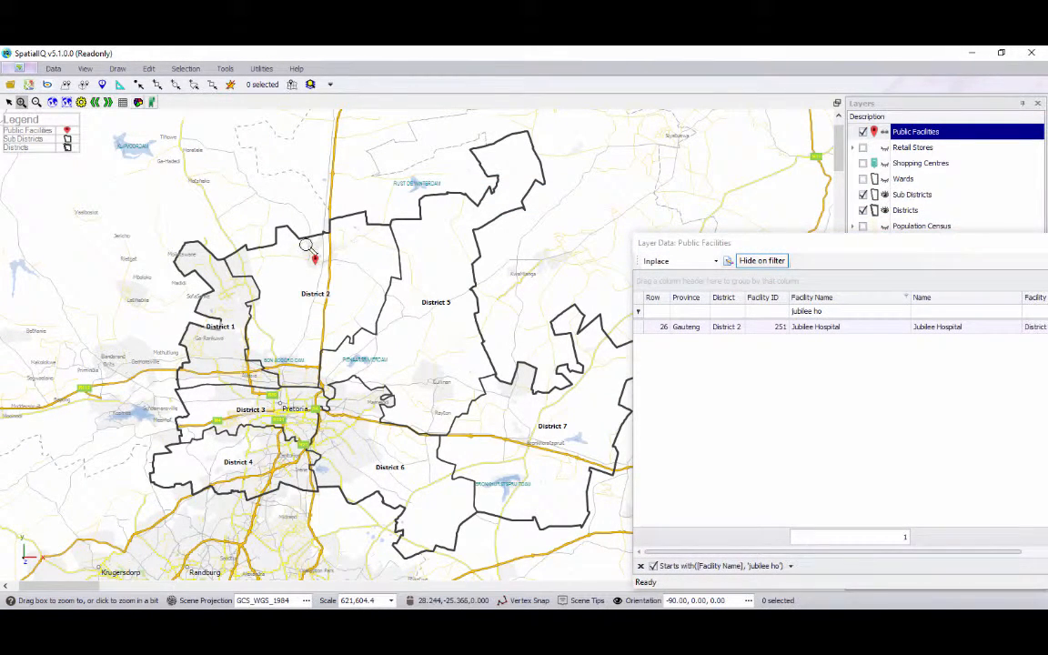
{"action": "left_click_drag", "start_coordinate": [304, 246], "coordinate": [328, 276]}
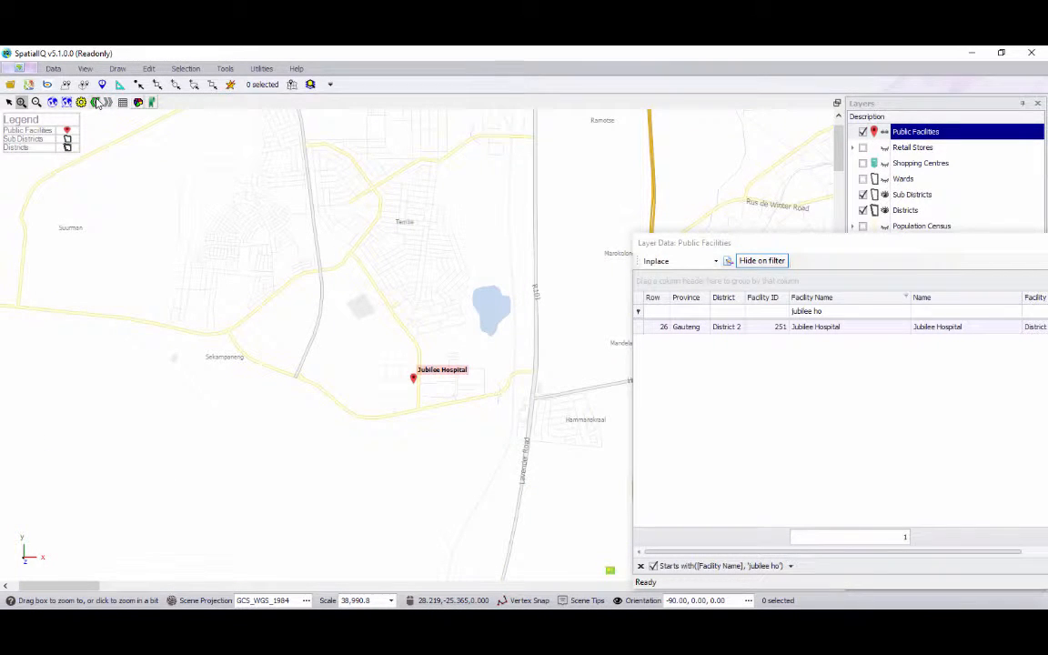
{"action": "left_click", "coordinate": [98, 102]}
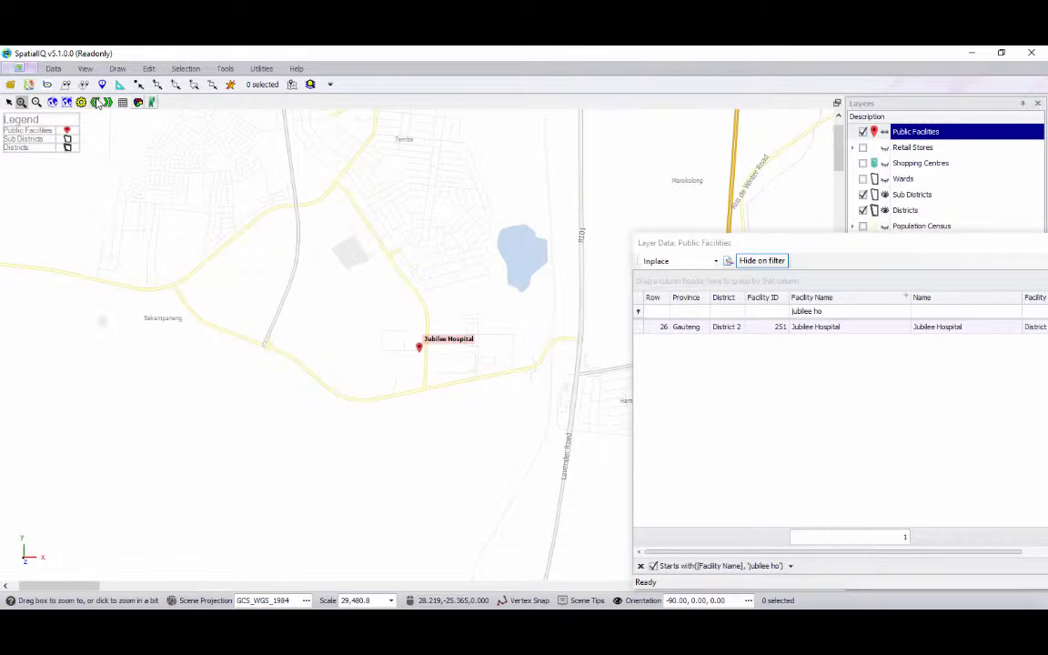
{"action": "left_click", "coordinate": [98, 103]}
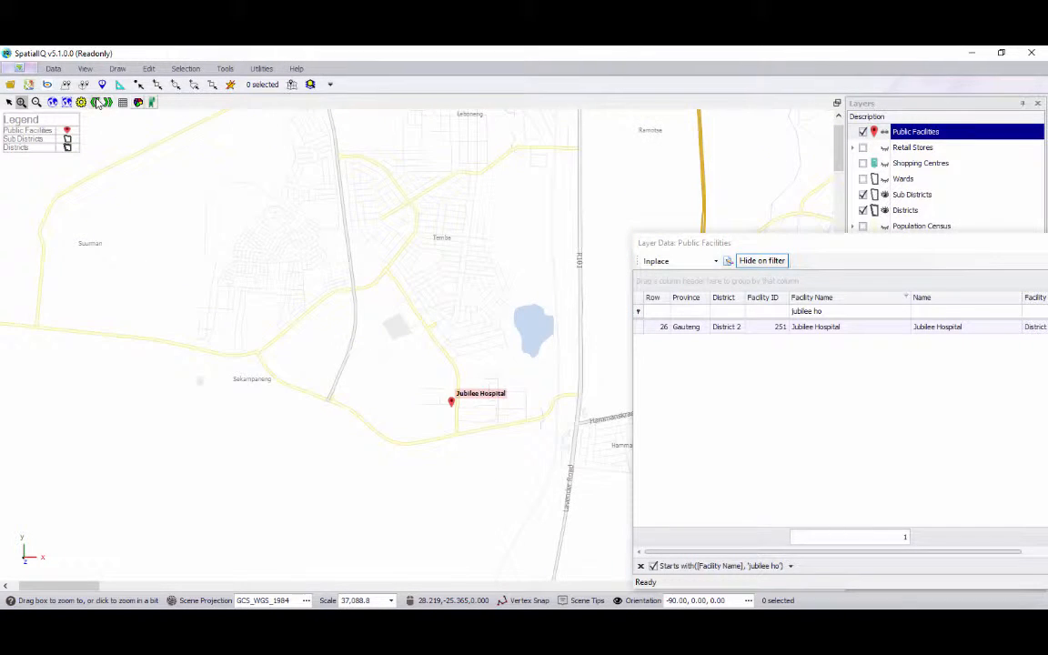
{"action": "left_click", "coordinate": [98, 103]}
Step: Clear the Facility Name filter and group the table by District with a Count summary of facility names per group
{"action": "left_click_drag", "start_coordinate": [788, 241], "coordinate": [543, 202]}
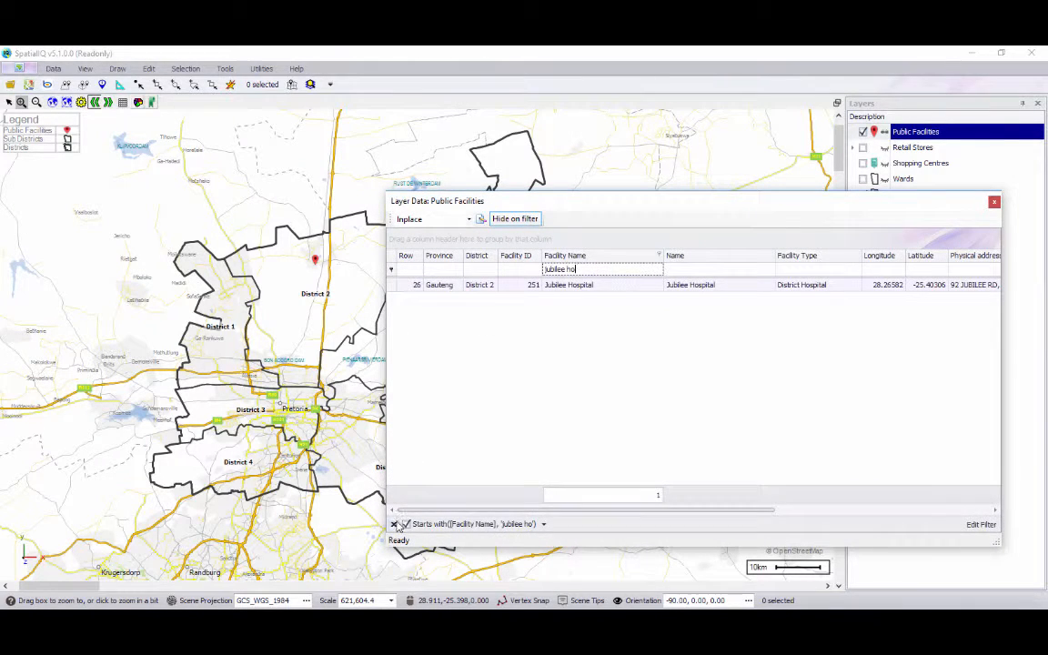
{"action": "left_click", "coordinate": [394, 524]}
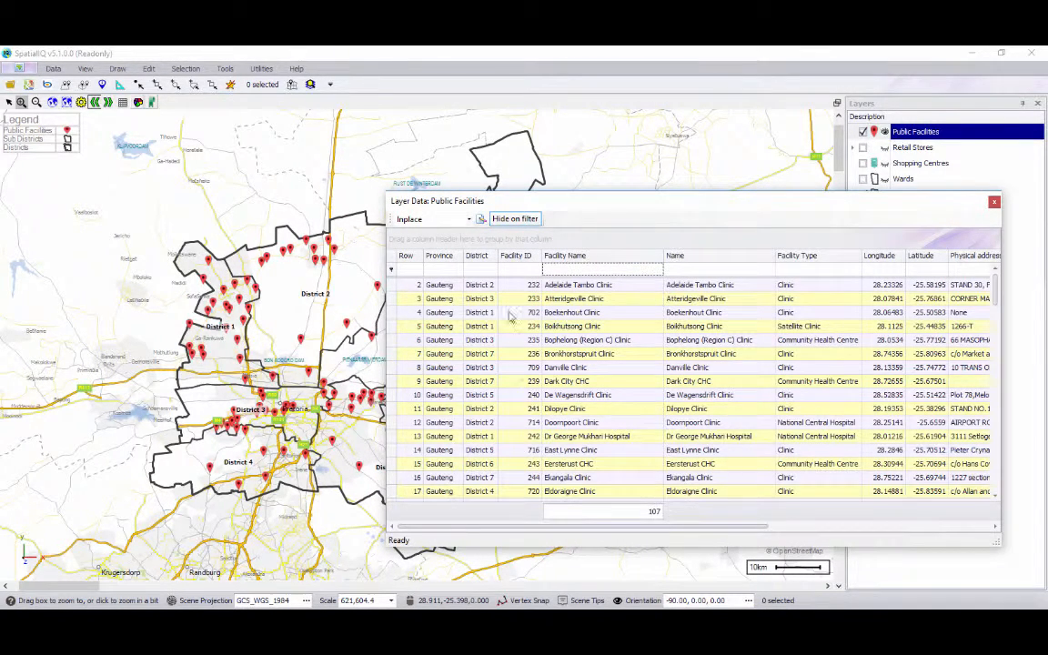
{"action": "left_click_drag", "start_coordinate": [482, 261], "coordinate": [421, 242]}
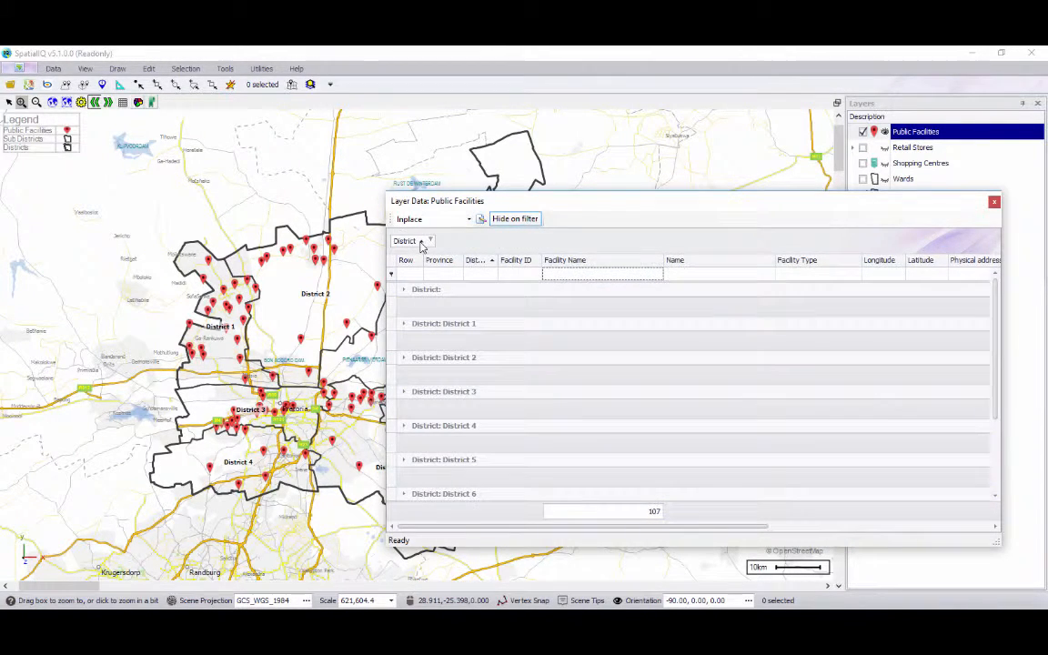
{"action": "right_click", "coordinate": [596, 310]}
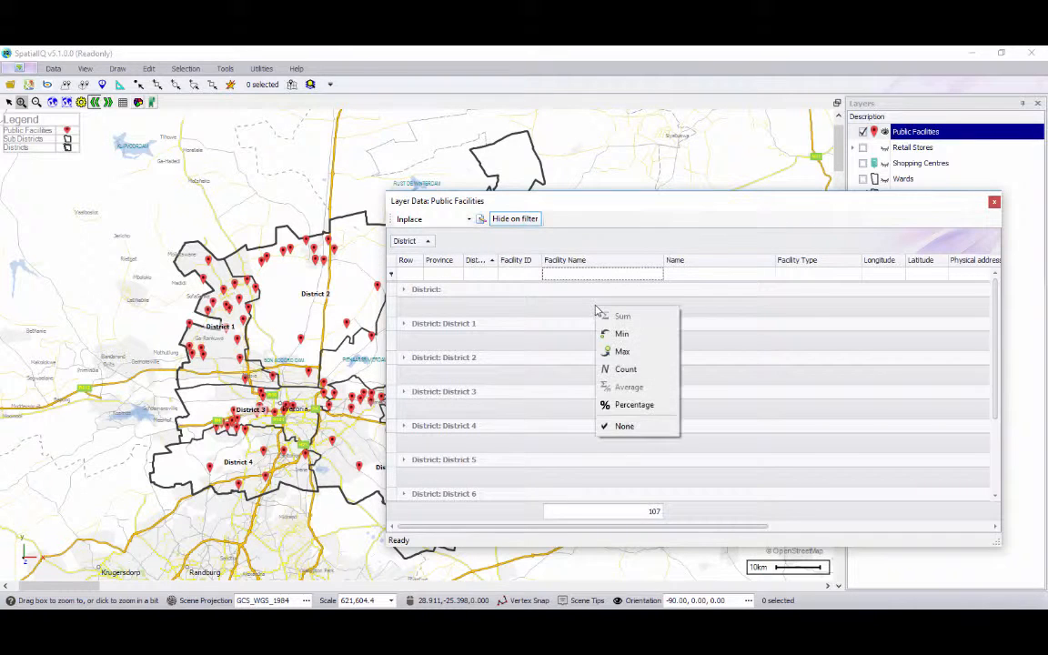
{"action": "left_click", "coordinate": [636, 370]}
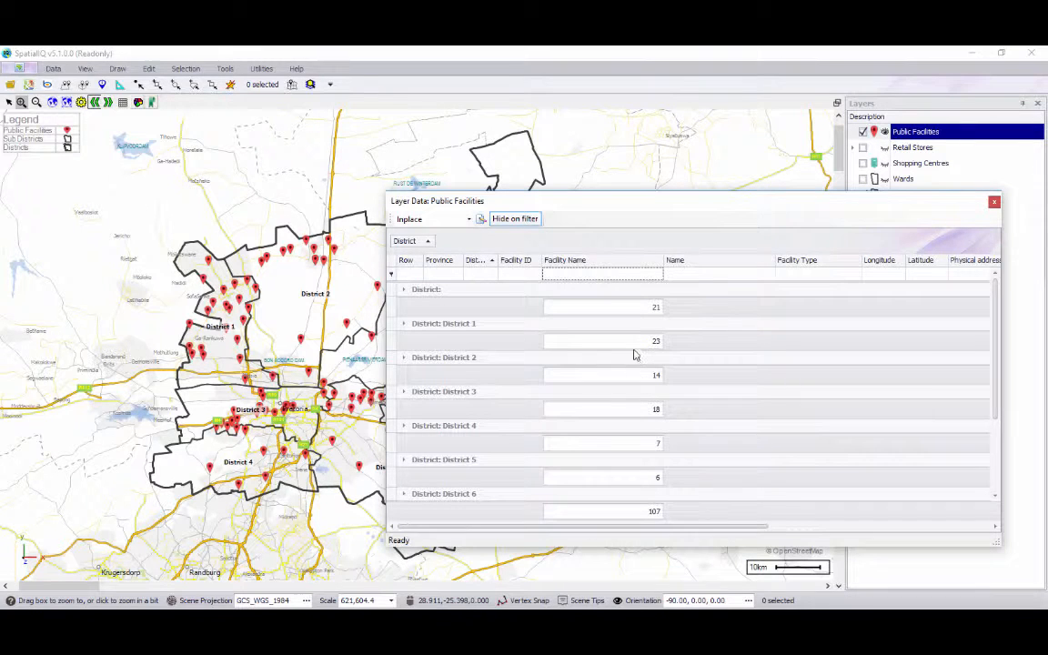
Step: Remove the District grouping and close the Public Facilities table
{"action": "right_click", "coordinate": [628, 341]}
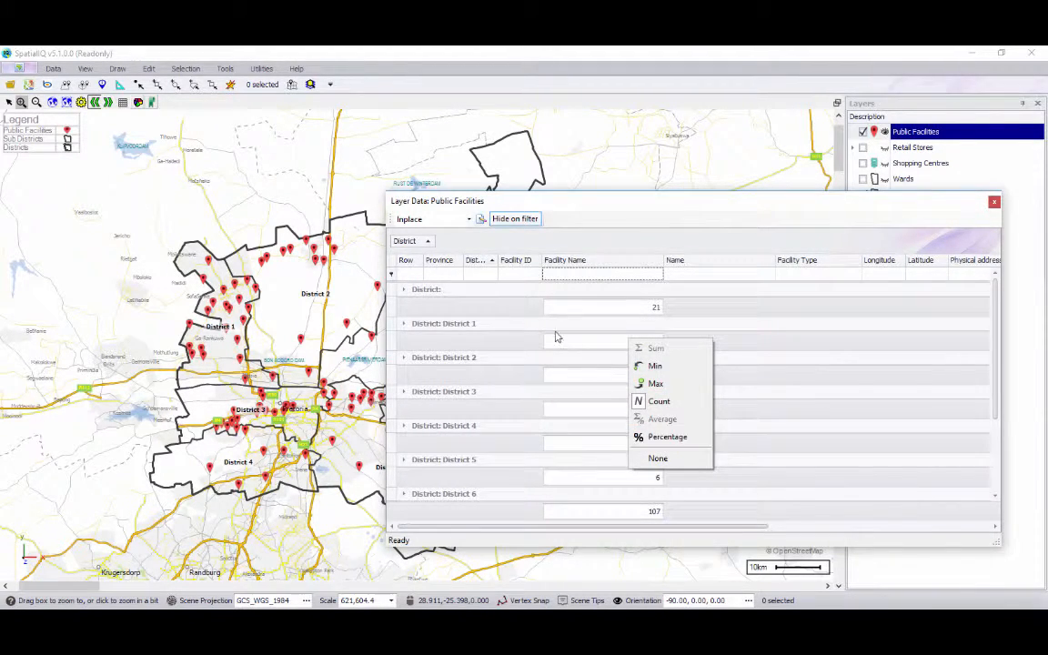
{"action": "left_click_drag", "start_coordinate": [405, 240], "coordinate": [460, 270]}
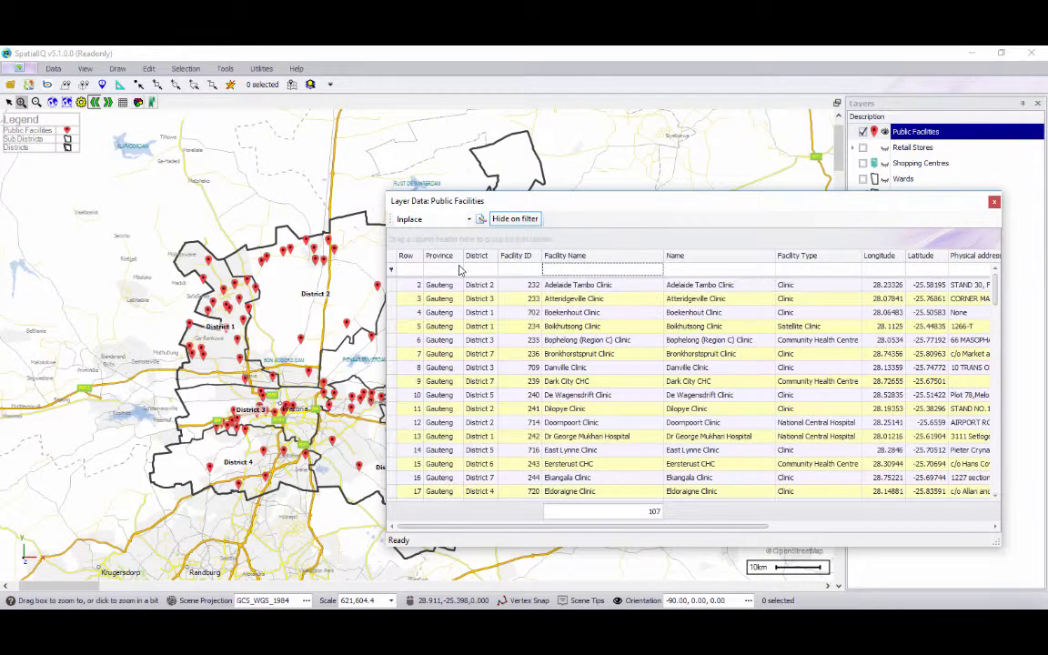
{"action": "left_click", "coordinate": [994, 201]}
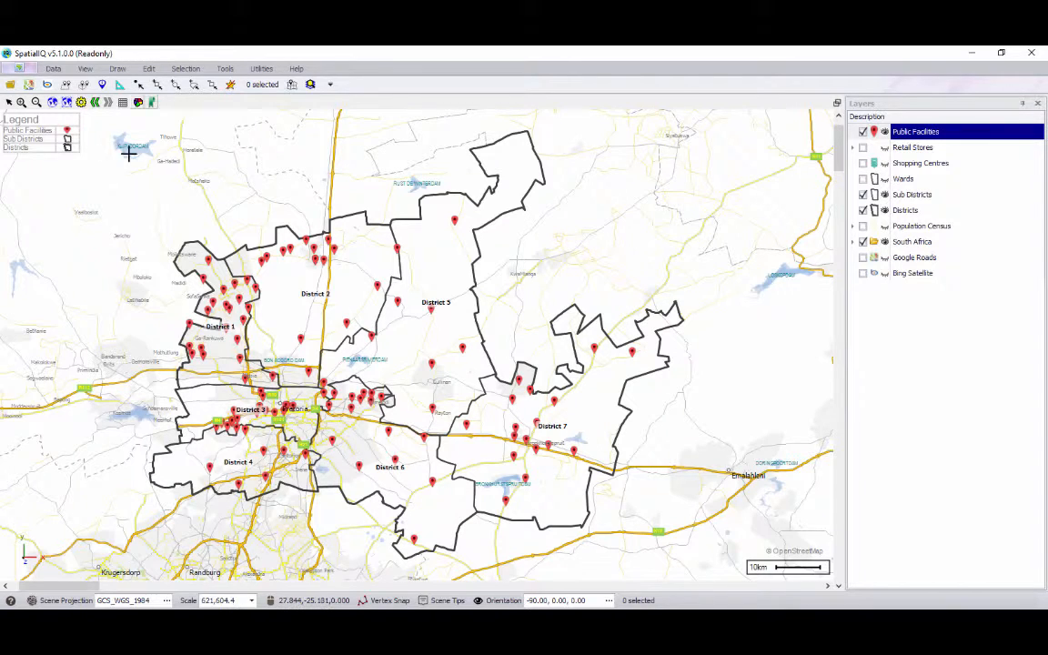
Step: Select the public facilities within a circle drawn around the Pretoria area and list only the selected records in the layer data table
{"action": "left_click", "coordinate": [176, 86]}
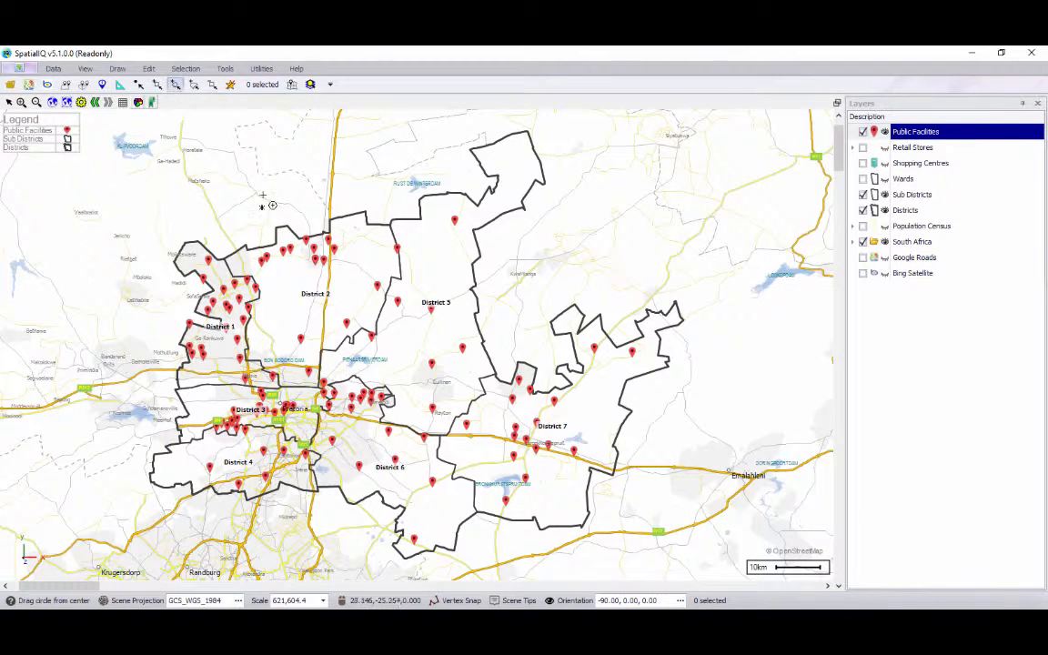
{"action": "left_click_drag", "start_coordinate": [328, 393], "coordinate": [276, 328]}
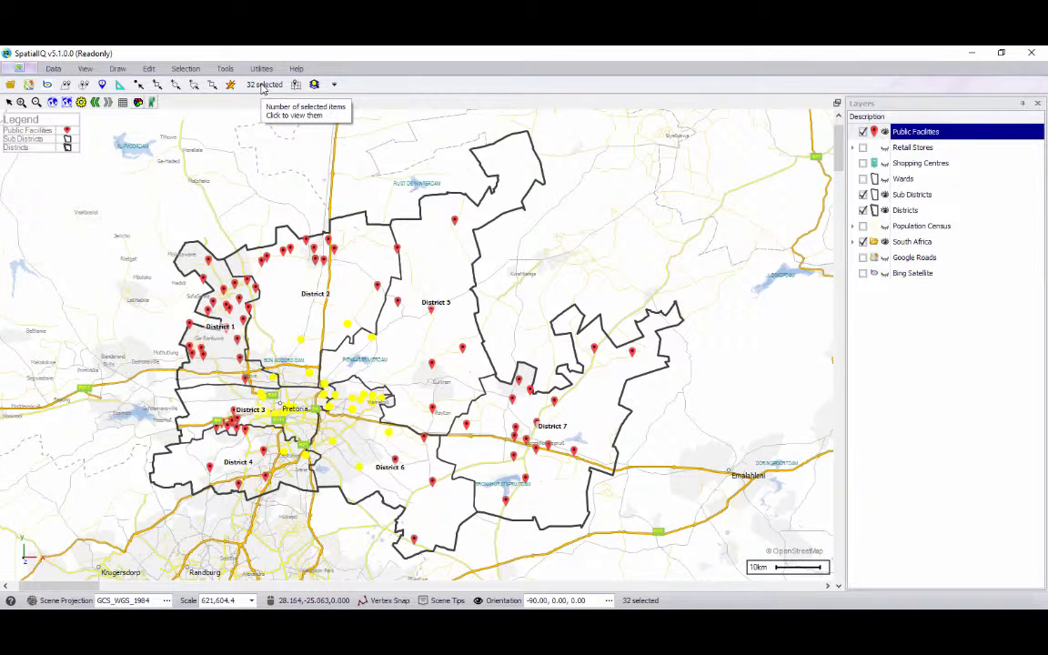
{"action": "left_click", "coordinate": [315, 85]}
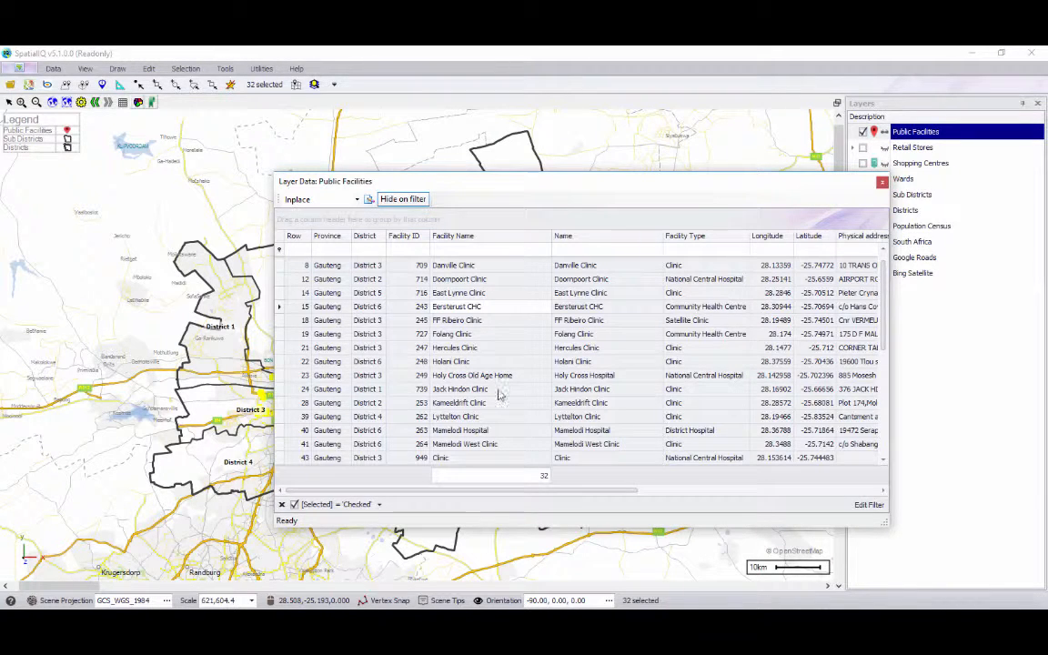
Step: View the Microsoft Excel export option for the selected facilities, and close the table after clearing its Selected filter
{"action": "right_click", "coordinate": [488, 309]}
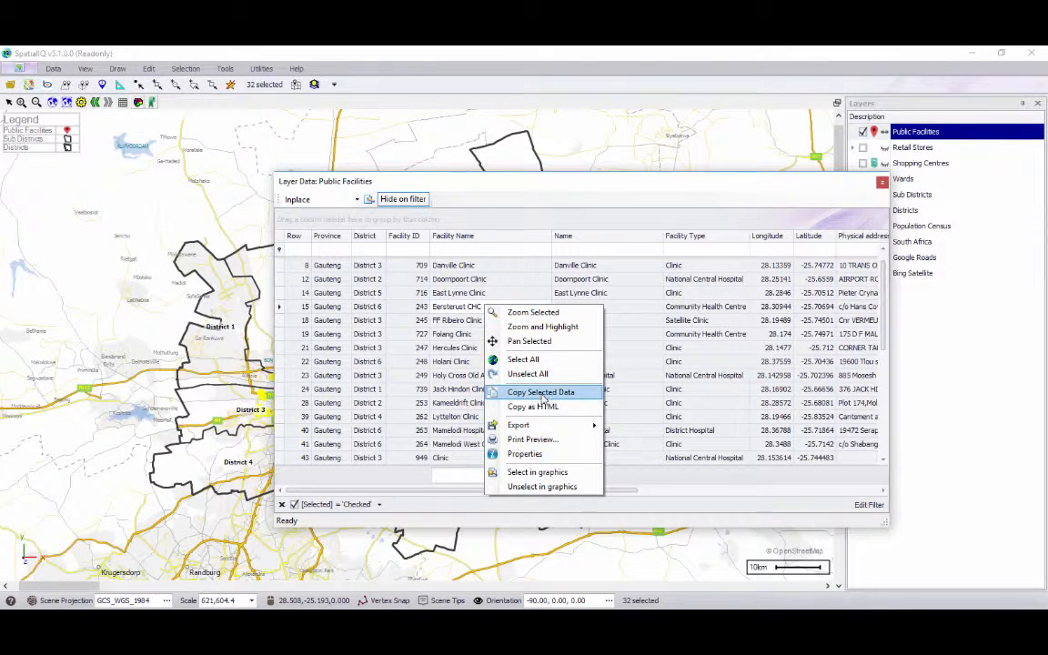
{"action": "mouse_move", "coordinate": [549, 425]}
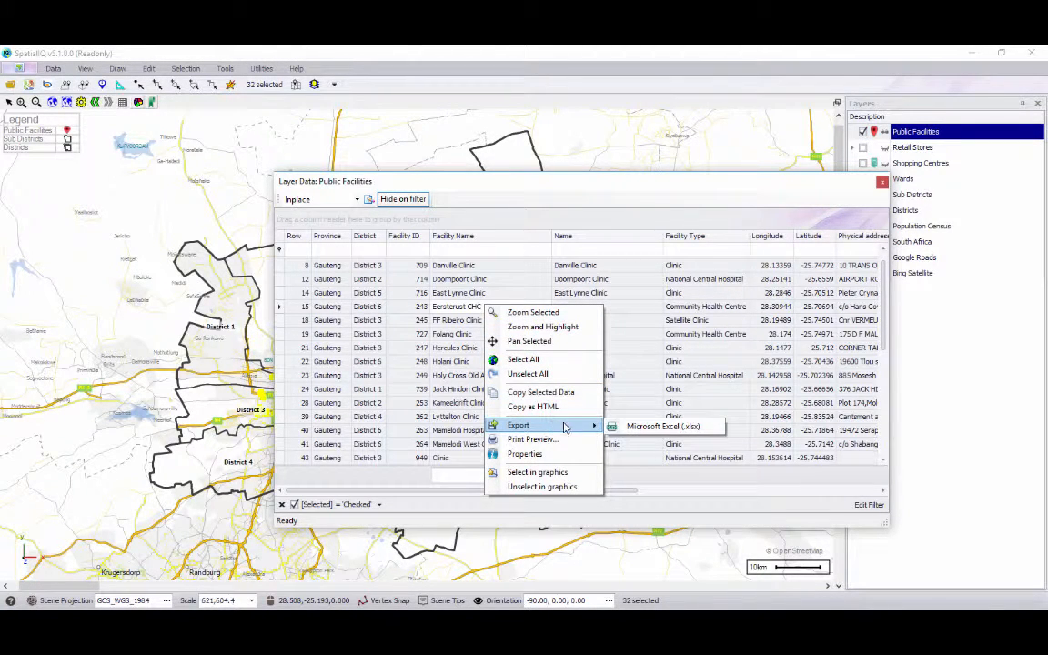
{"action": "left_click", "coordinate": [283, 504]}
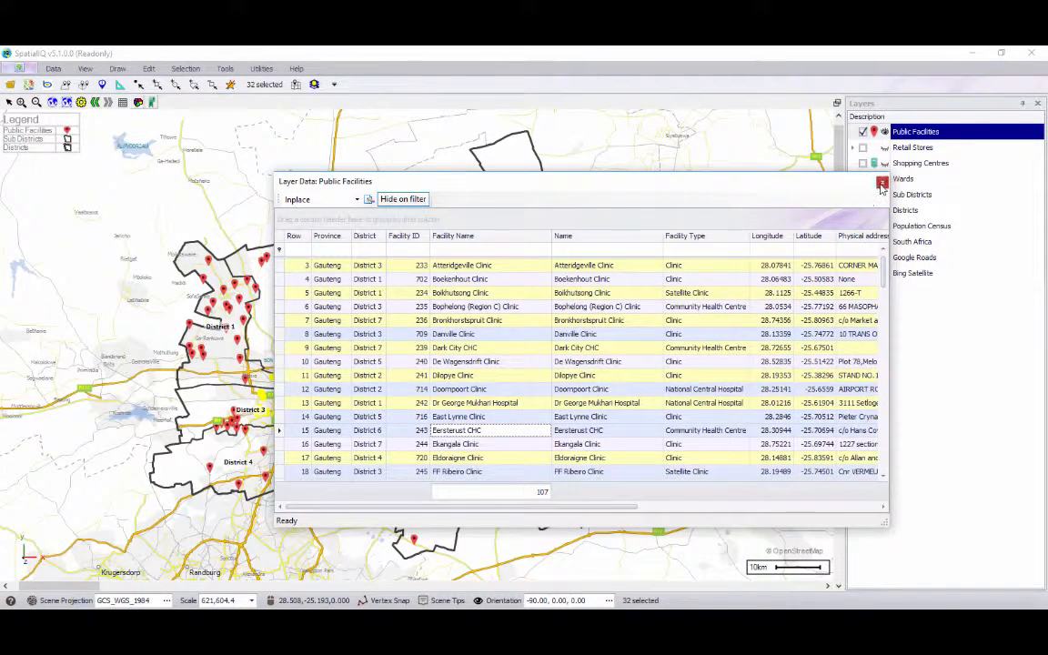
{"action": "left_click", "coordinate": [881, 183]}
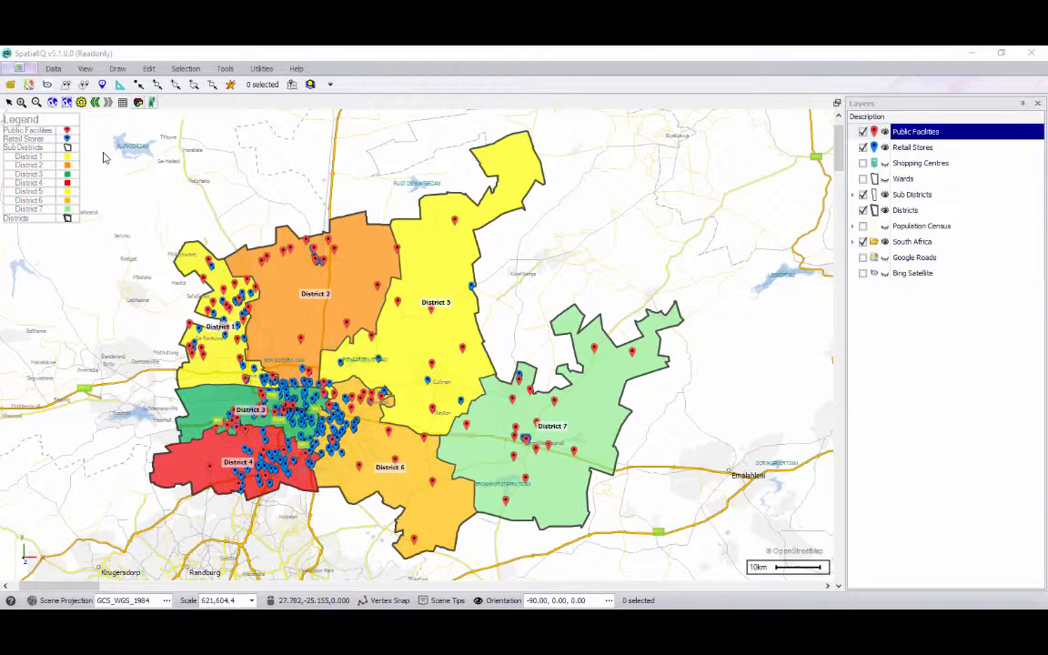
Step: Export the themed districts map as a PNG image named "map" to the Desktop
{"action": "left_click", "coordinate": [22, 69]}
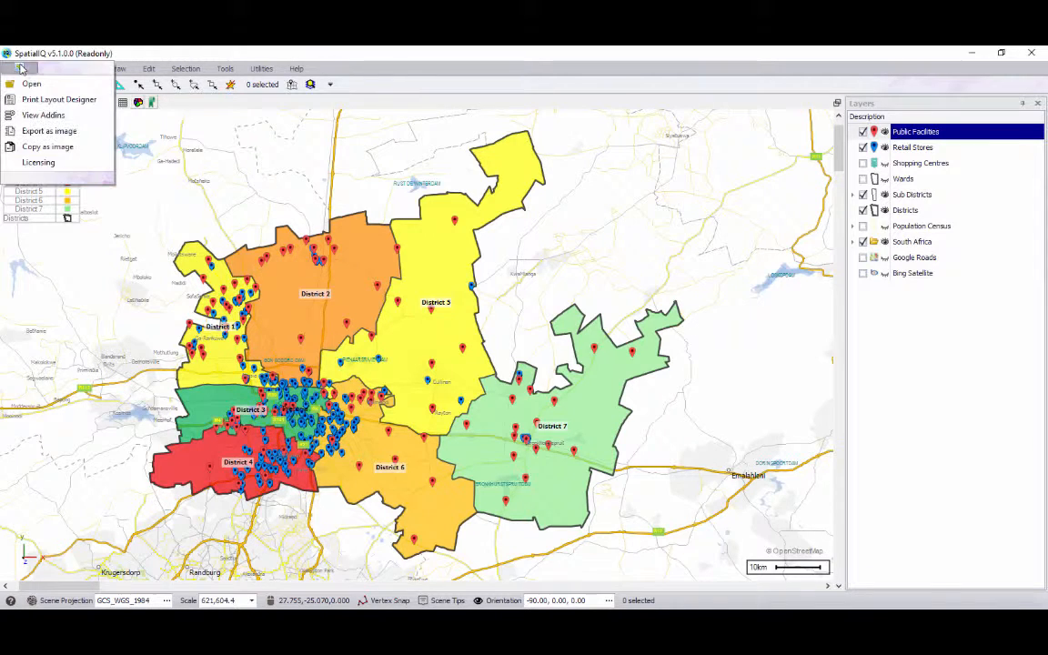
{"action": "left_click", "coordinate": [41, 131]}
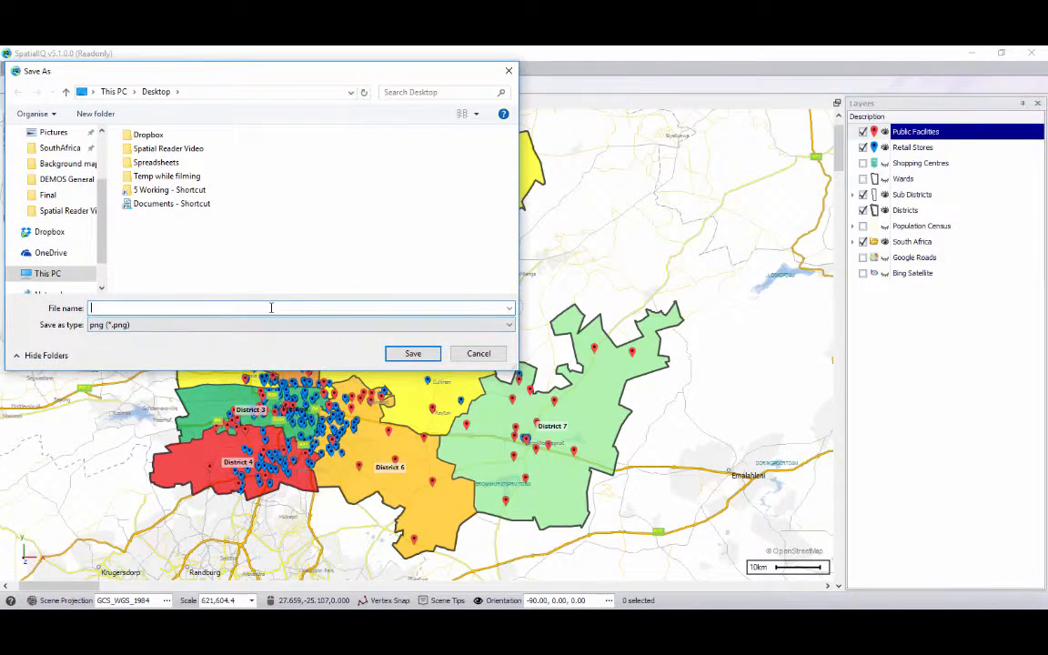
{"action": "type", "text": "map"}
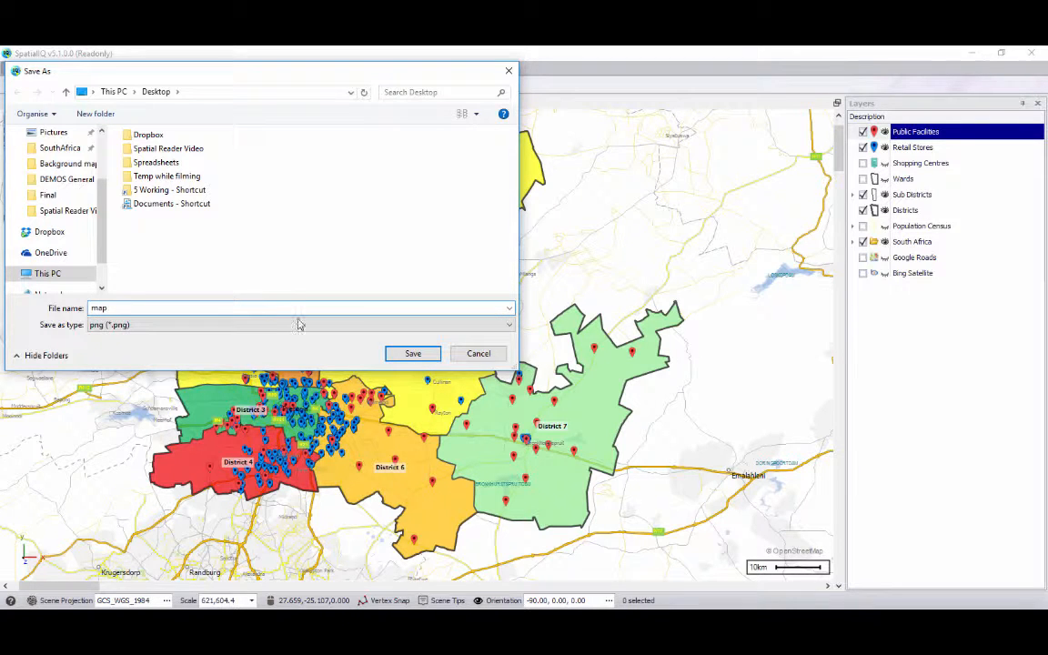
{"action": "left_click", "coordinate": [413, 353]}
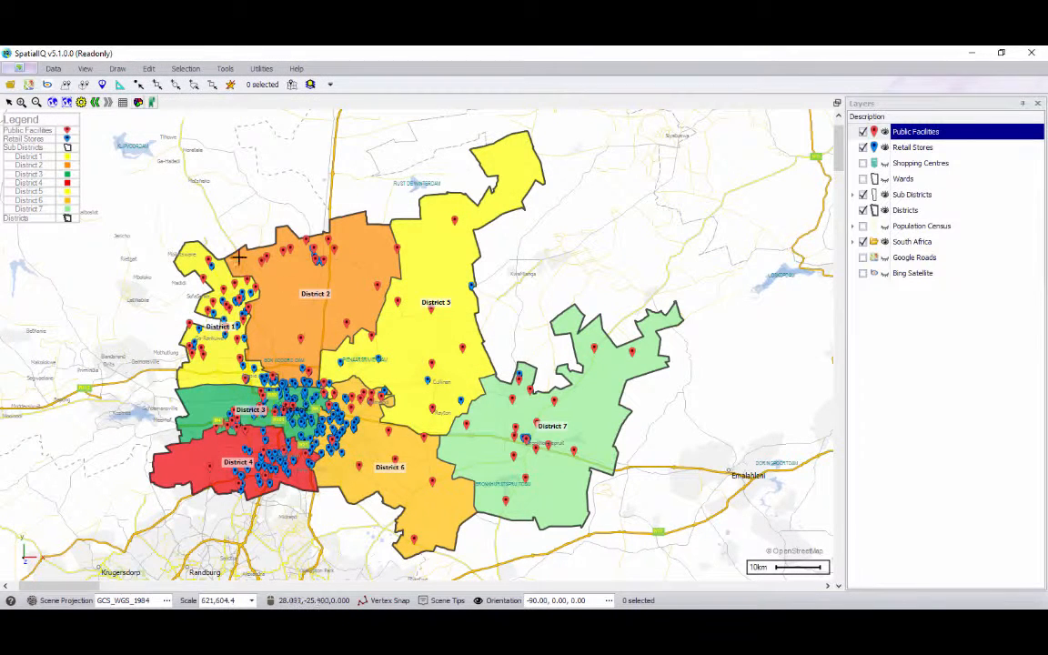
Step: Copy the map as an image, paste it into the blank Word document, and return to SpatialIQ
{"action": "left_click", "coordinate": [19, 69]}
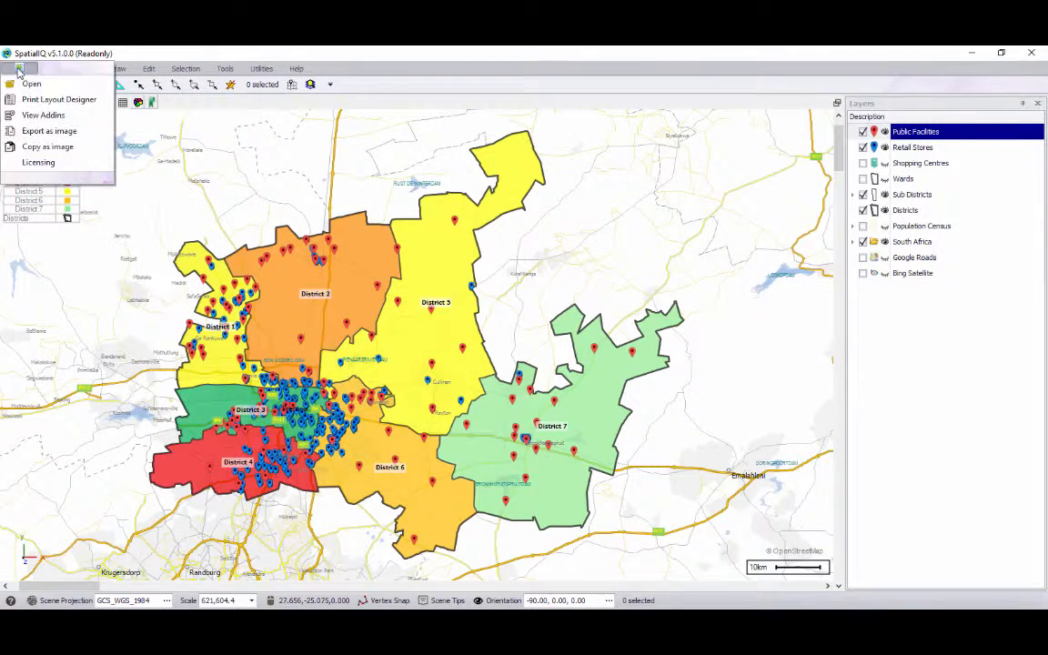
{"action": "left_click", "coordinate": [54, 150]}
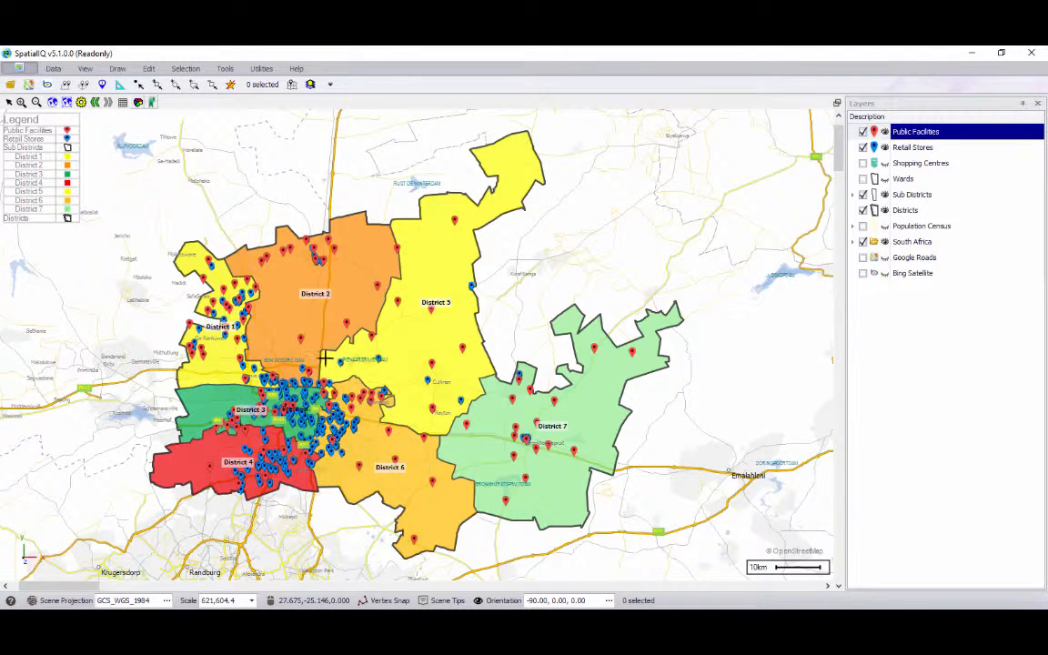
{"action": "key", "text": "alt+Tab"}
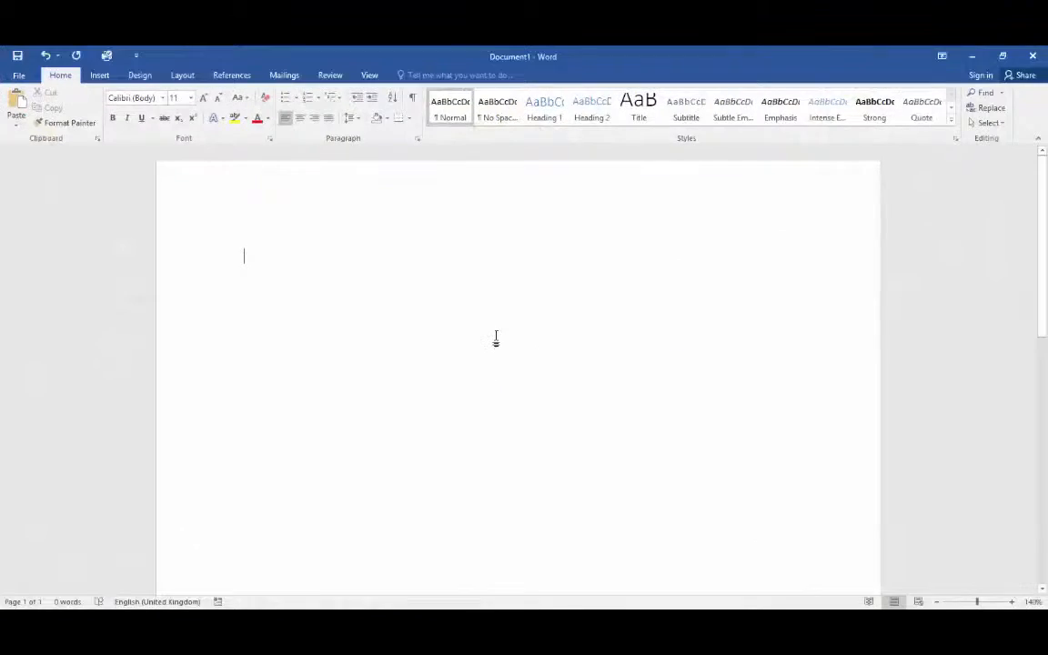
{"action": "key", "text": "ctrl+v"}
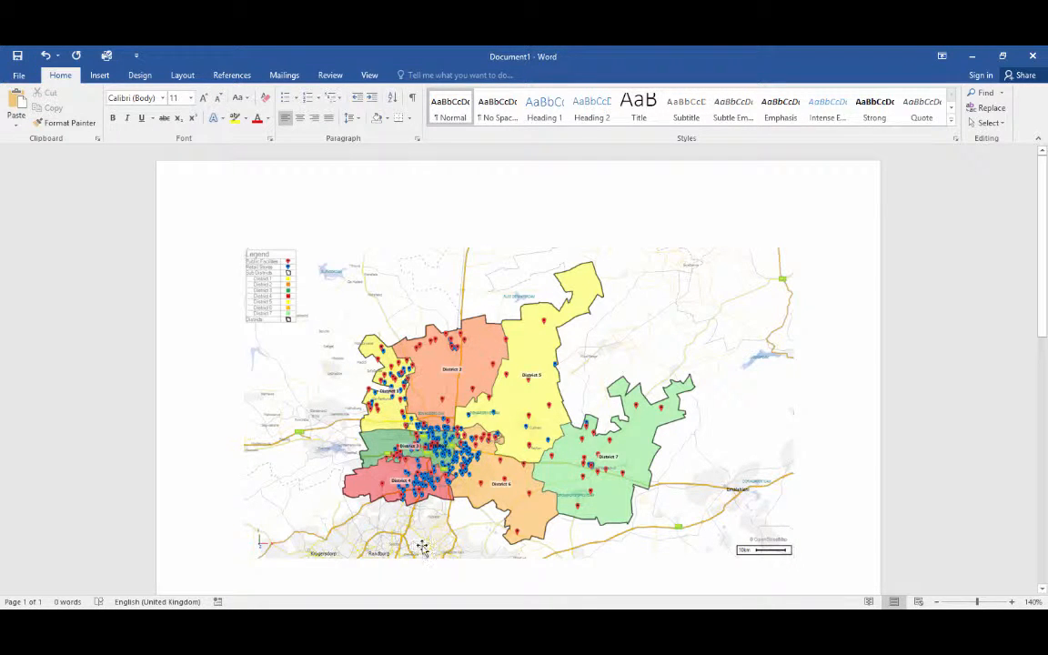
{"action": "key", "text": "alt+Tab"}
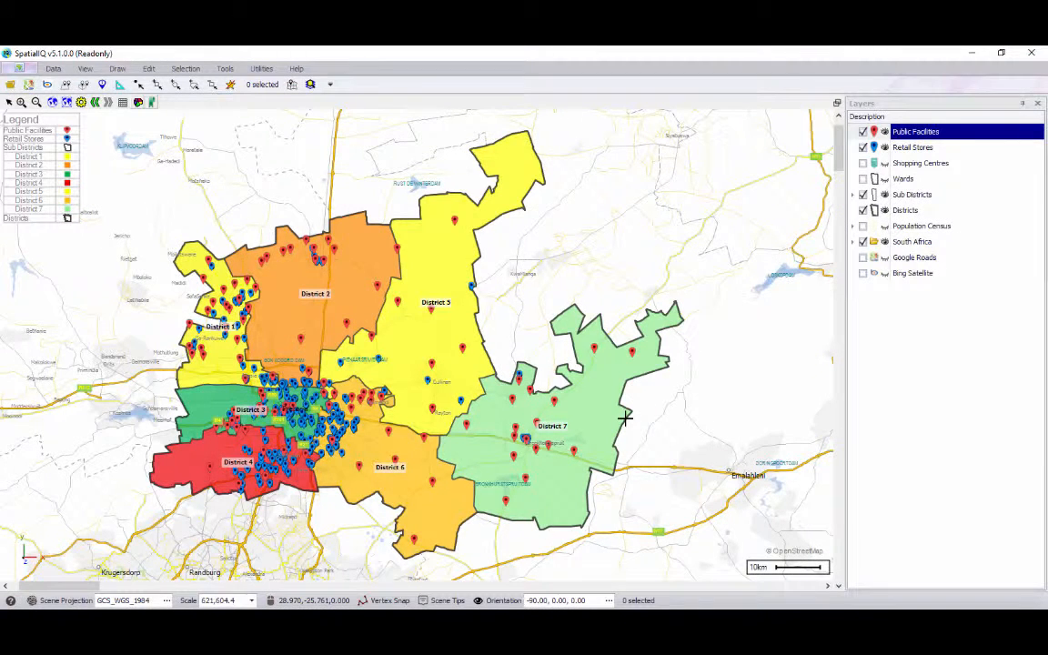